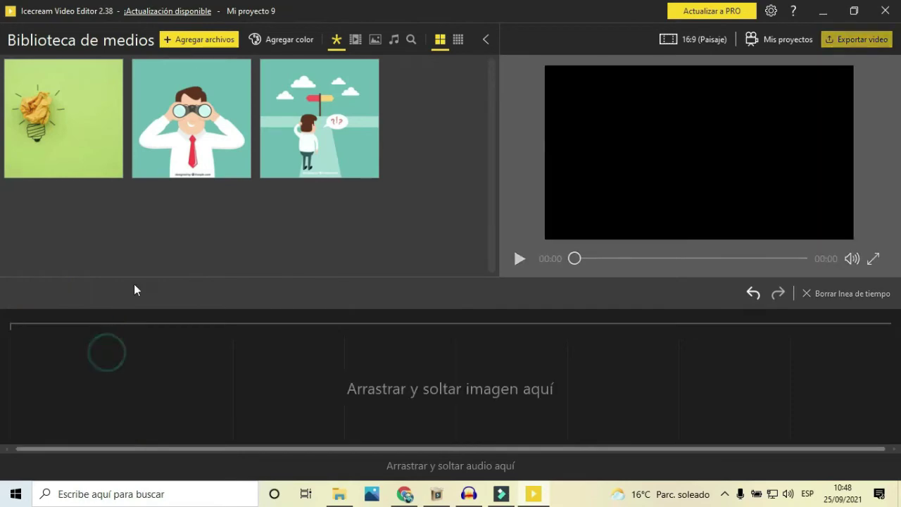
Add the light bulb image from the media library as the first scene on the timeline.
click(65, 151)
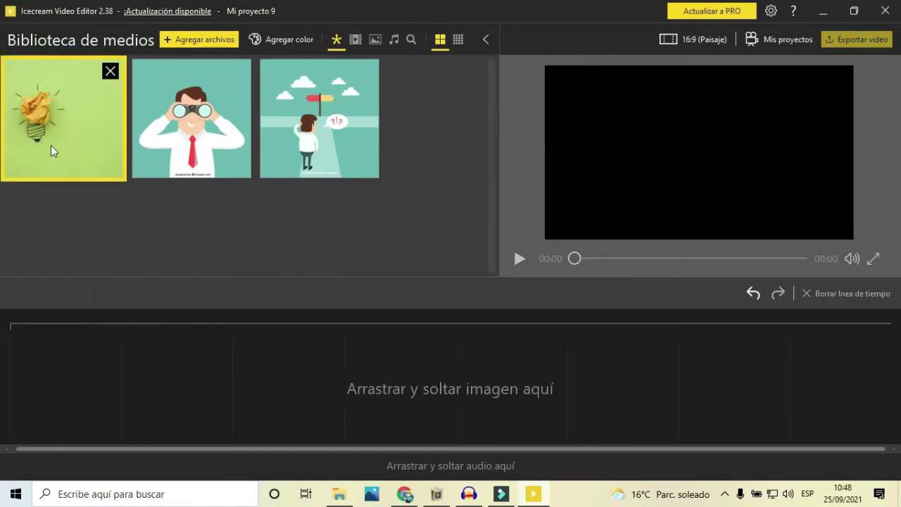
drag(52, 148, 59, 364)
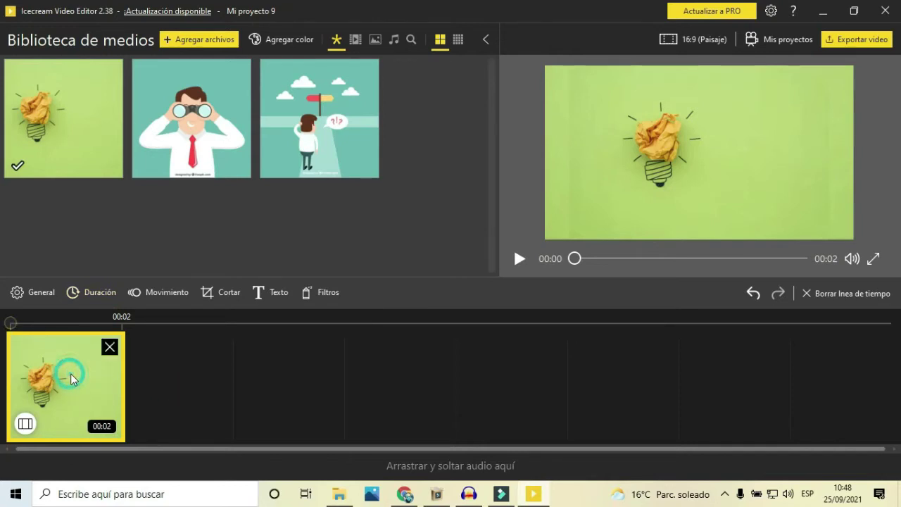
click(32, 293)
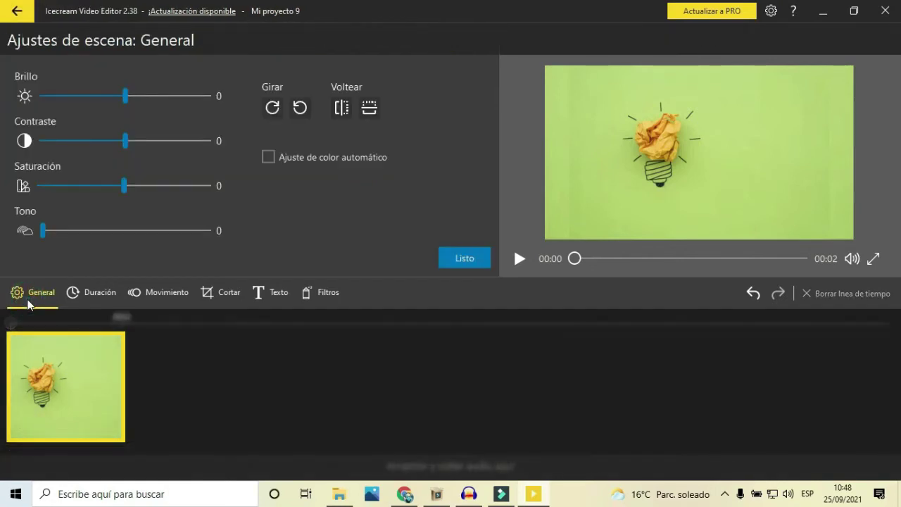
click(97, 309)
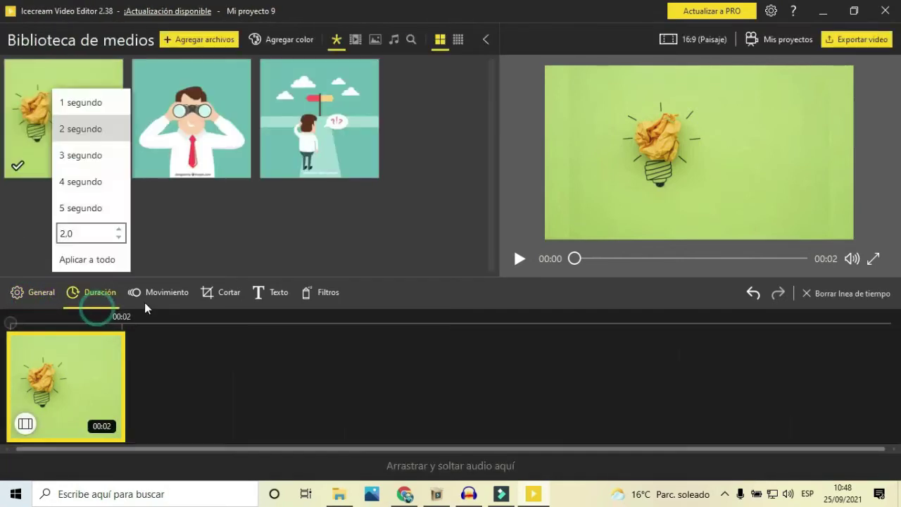
click(138, 294)
click(205, 295)
click(133, 292)
click(88, 296)
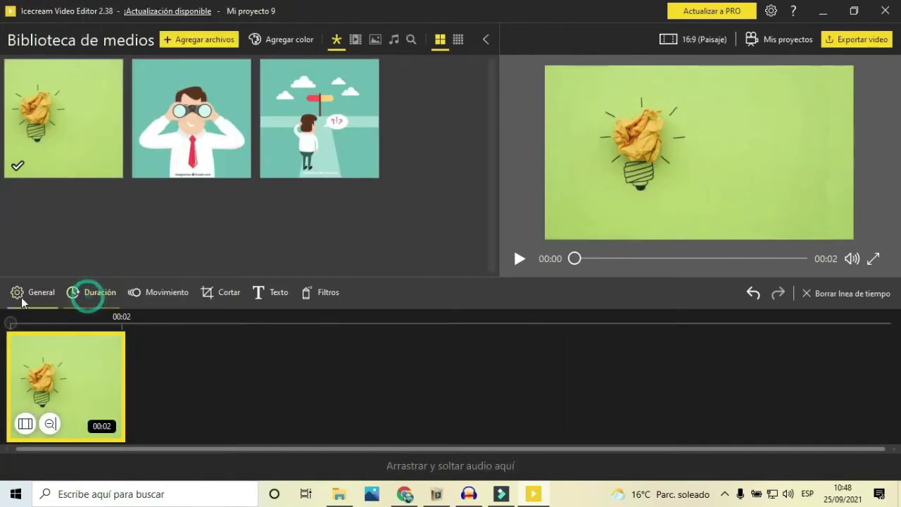
Rotate the light bulb scene clockwise in repeated quarter turns, ending with the bulb upright.
click(21, 299)
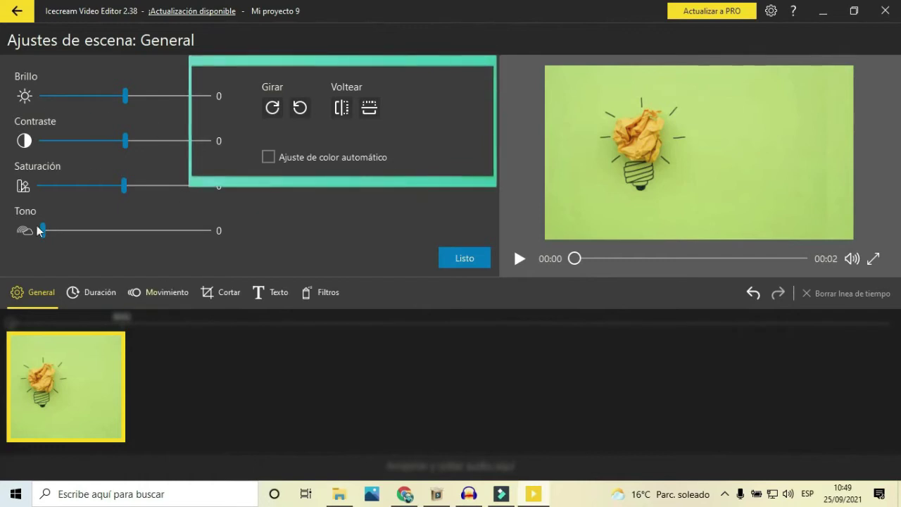
click(271, 109)
click(272, 109)
click(272, 109)
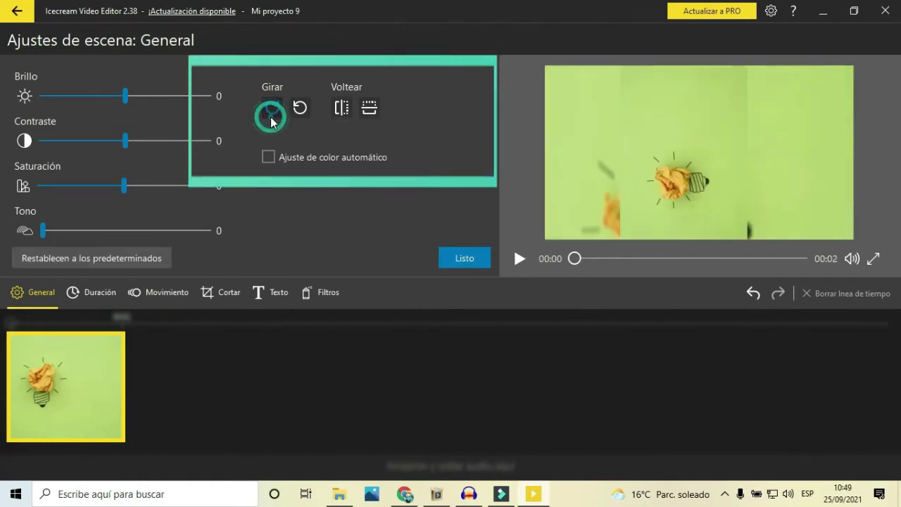
click(271, 118)
click(271, 118)
click(271, 118)
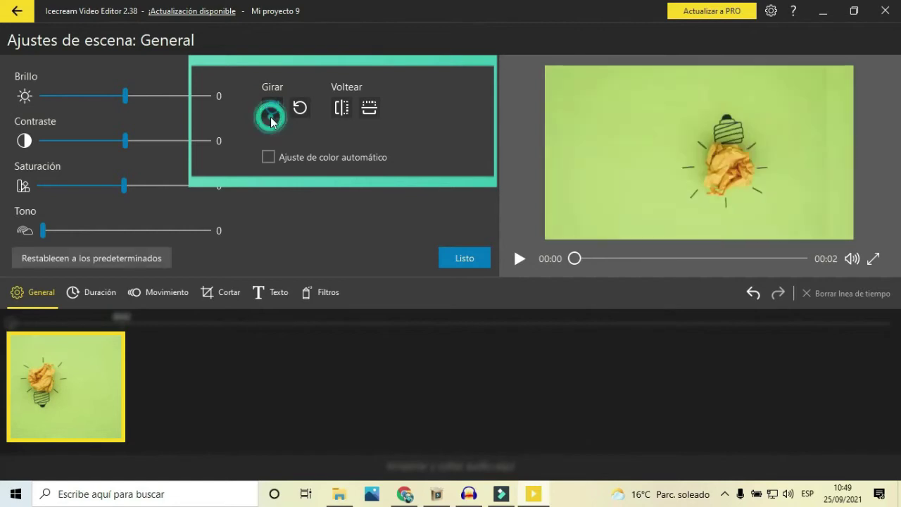
click(271, 118)
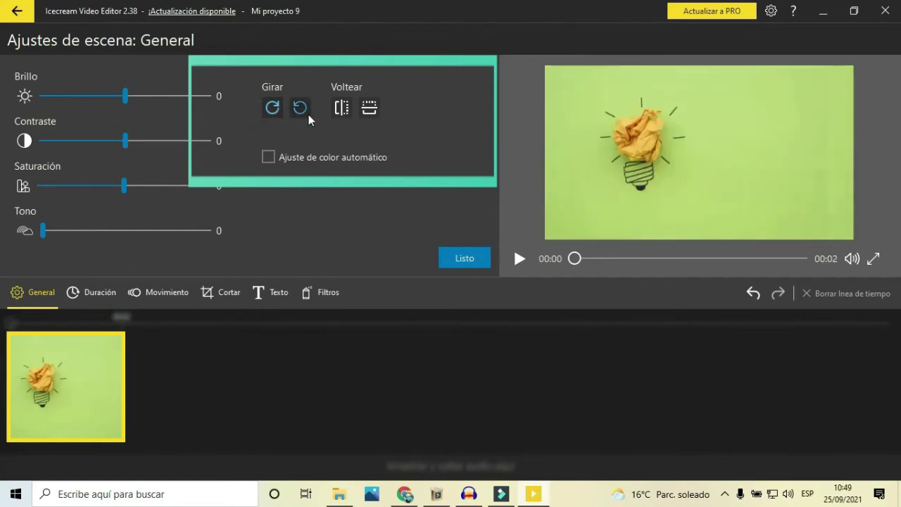
Try the horizontal and vertical flips on the light bulb scene, leaving only the horizontal flip on.
click(341, 114)
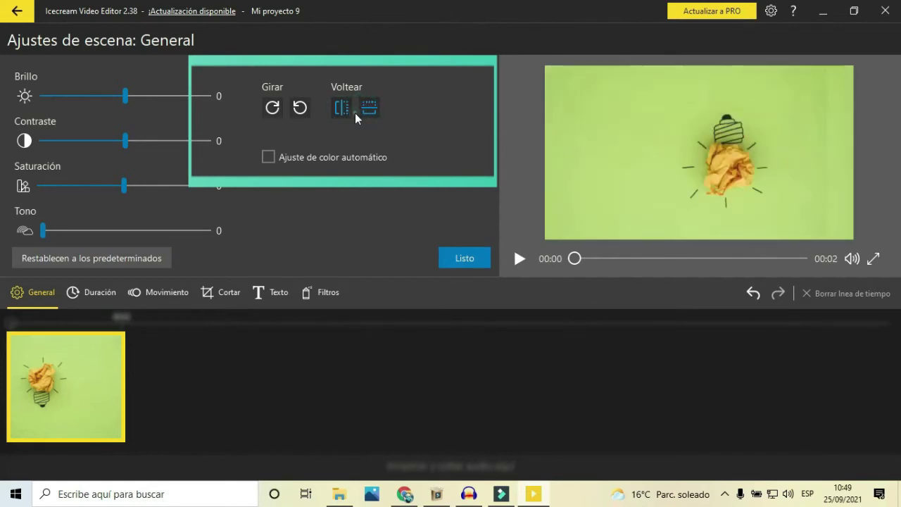
click(360, 111)
click(339, 113)
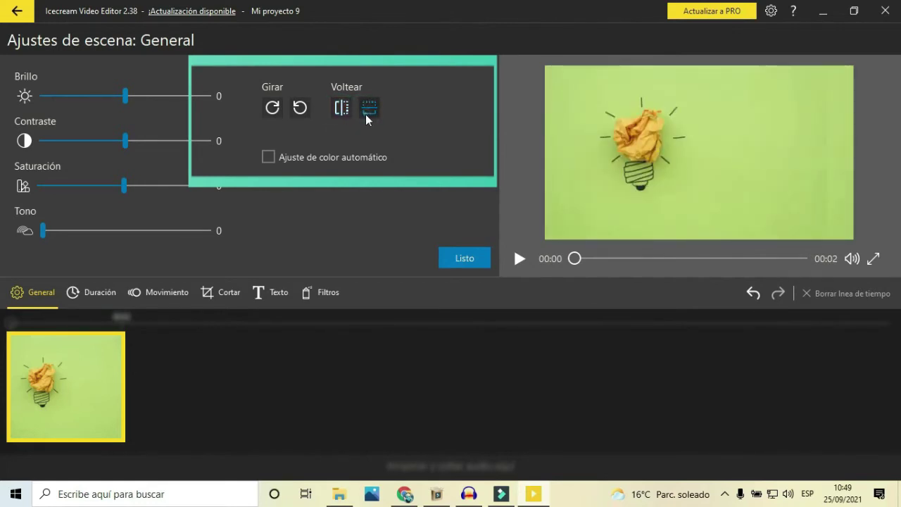
click(365, 114)
click(342, 112)
click(370, 111)
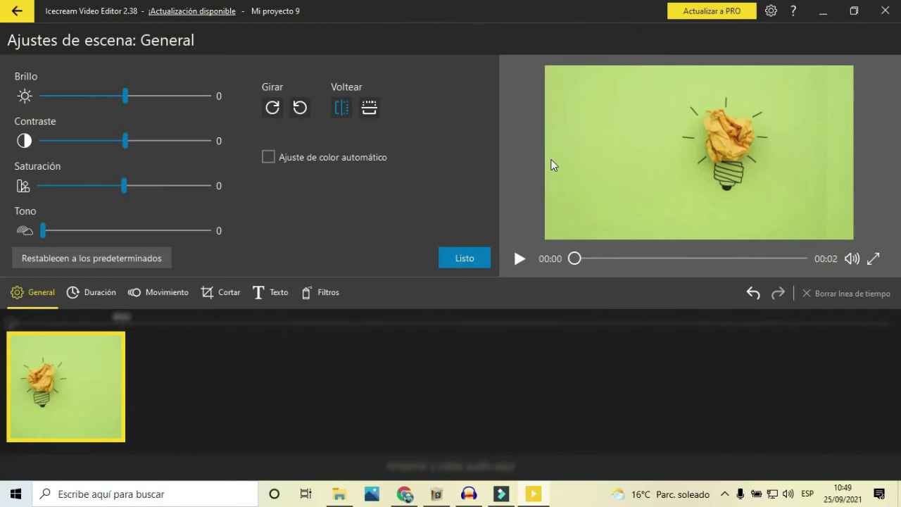
Play and pause the preview of the horizontally flipped light bulb scene.
click(705, 147)
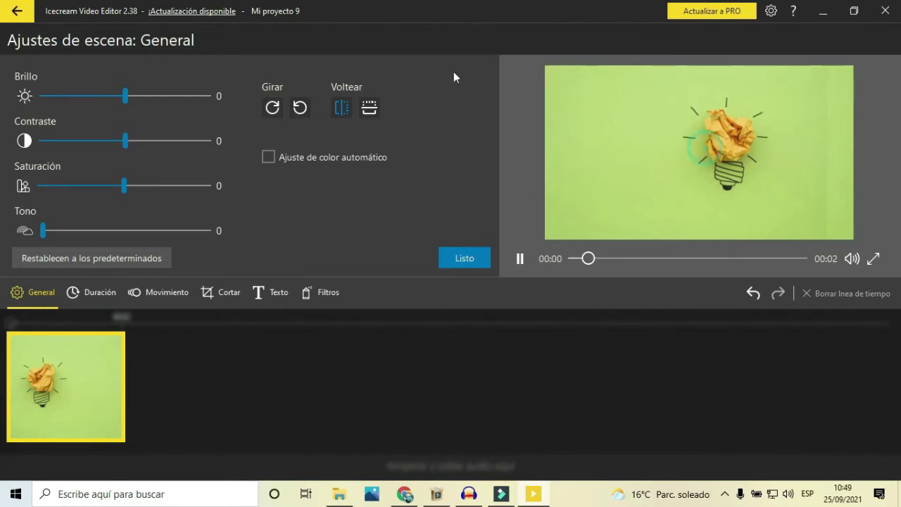
click(671, 174)
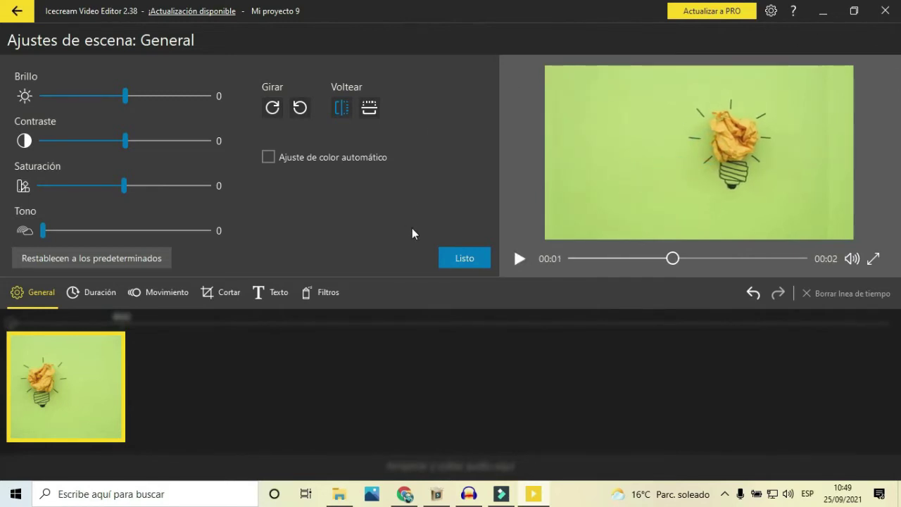
click(644, 165)
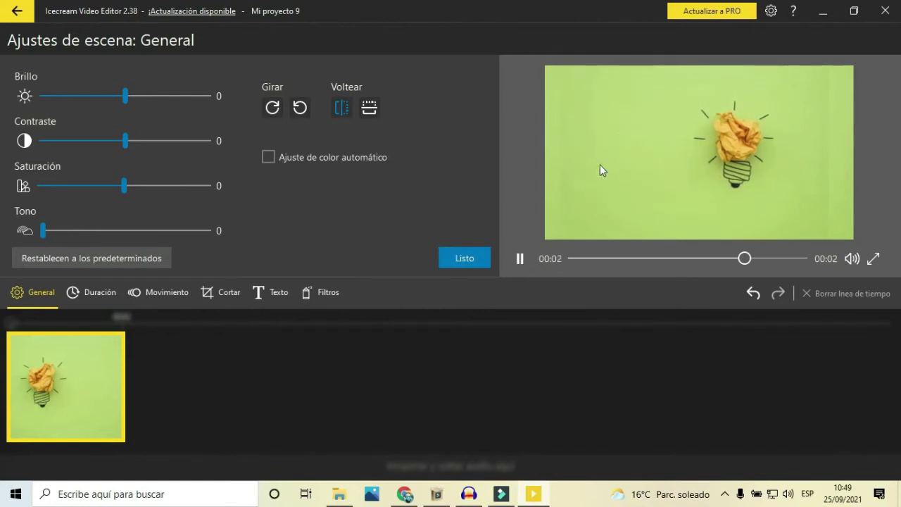
Turn off both flips on the light bulb scene and accept the general scene settings.
click(367, 108)
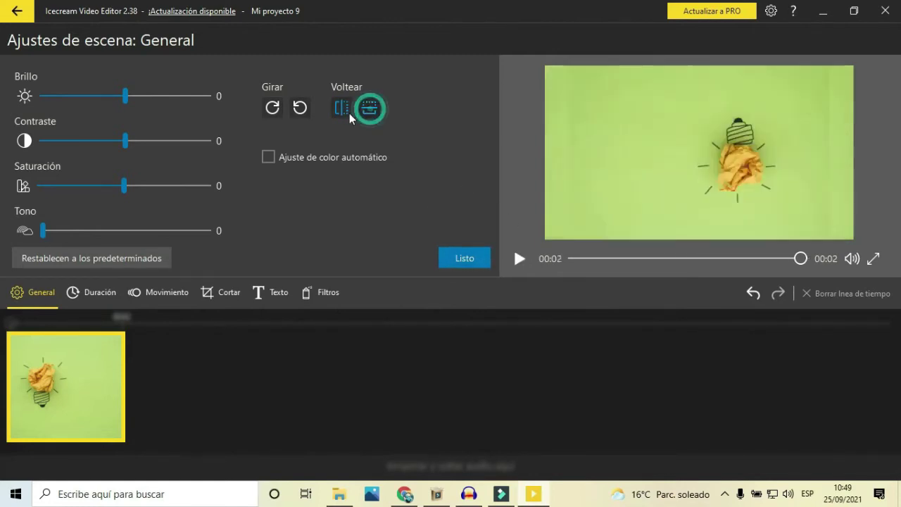
click(345, 110)
click(361, 114)
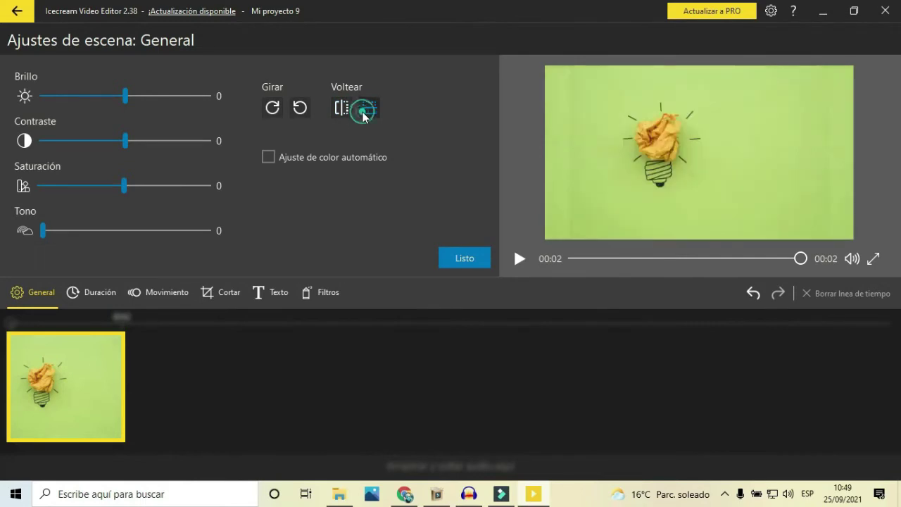
click(363, 116)
click(368, 112)
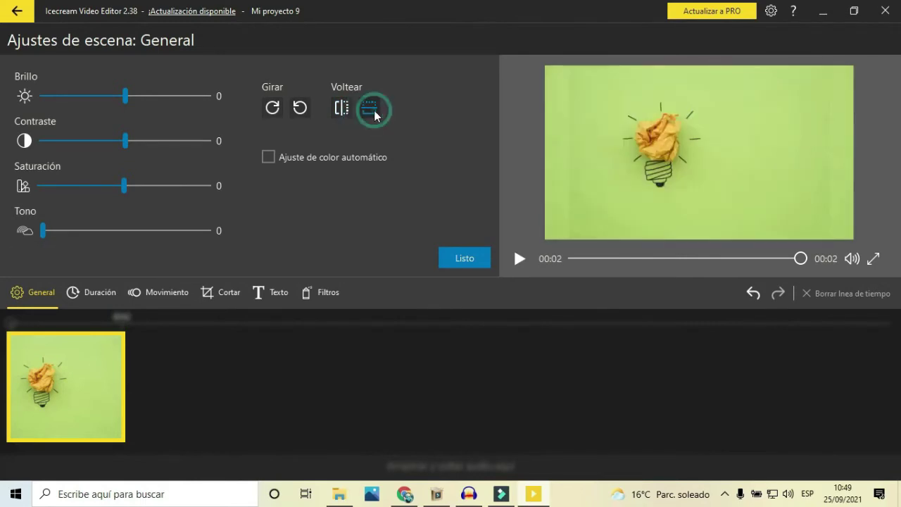
click(471, 262)
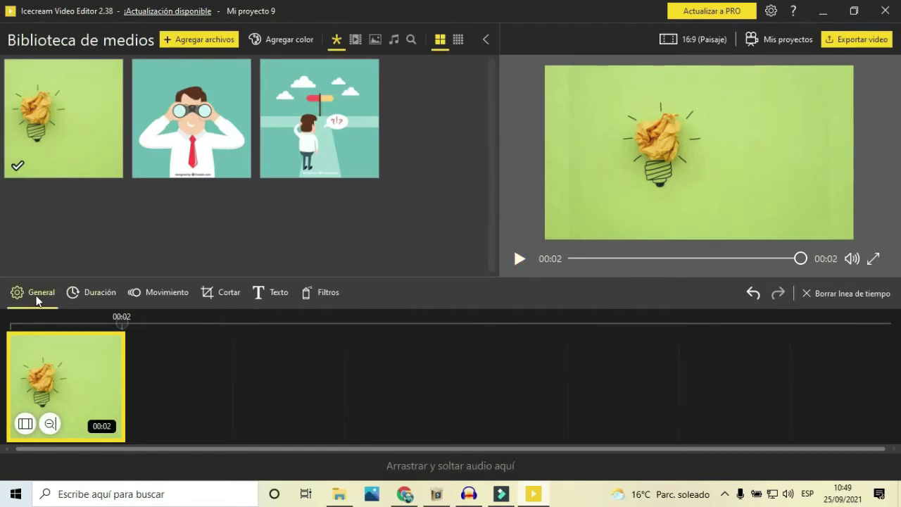
Set the light bulb scene's duration to 4 seconds and play it from the start.
click(98, 294)
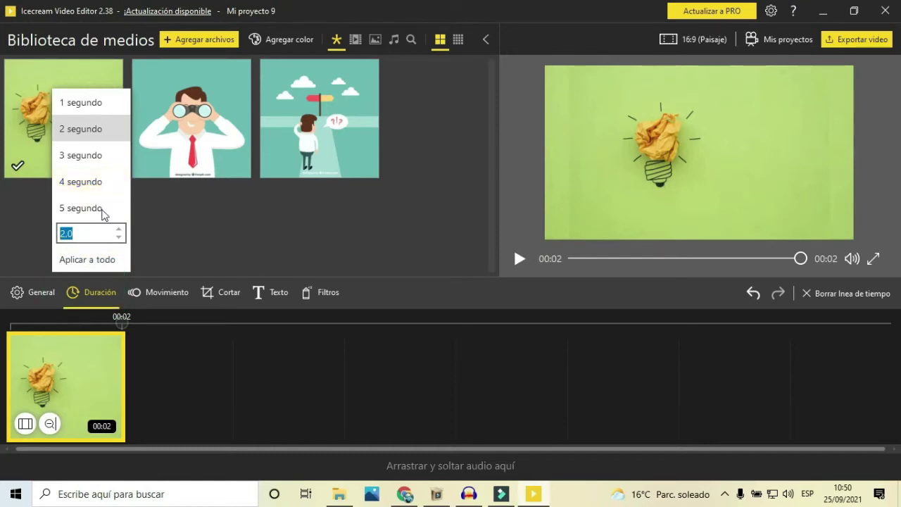
click(81, 181)
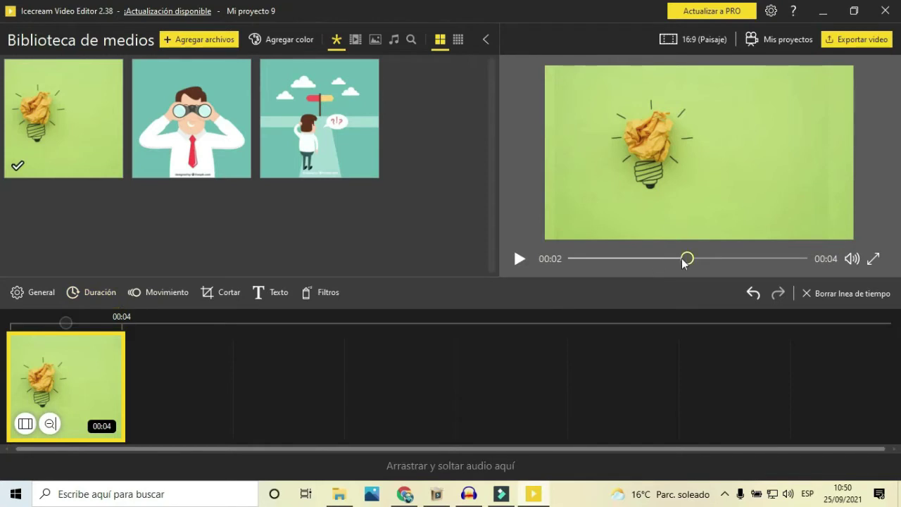
drag(686, 259, 543, 260)
click(519, 259)
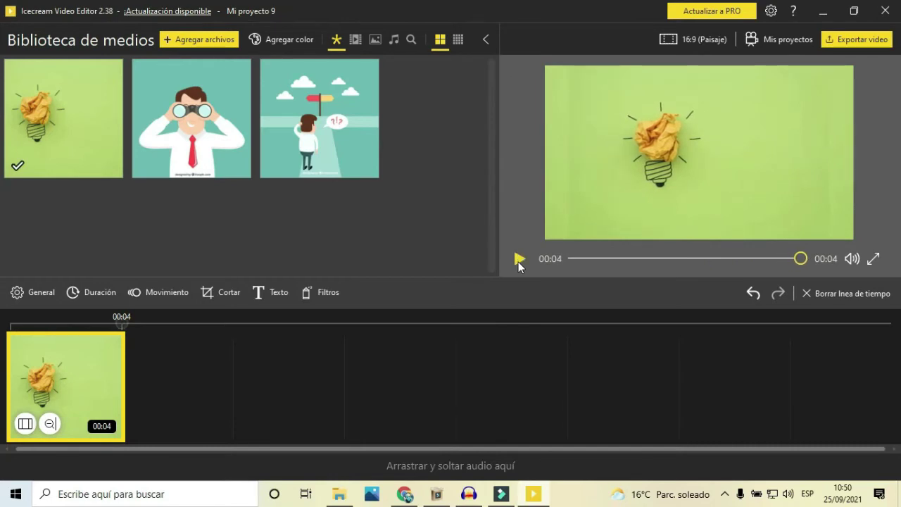
Set a custom duration of 10 seconds for the light bulb scene.
click(91, 292)
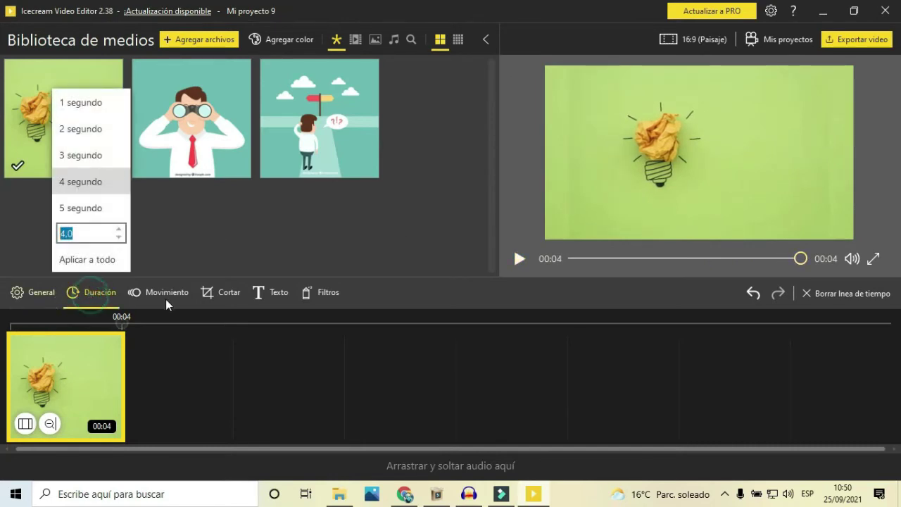
click(198, 219)
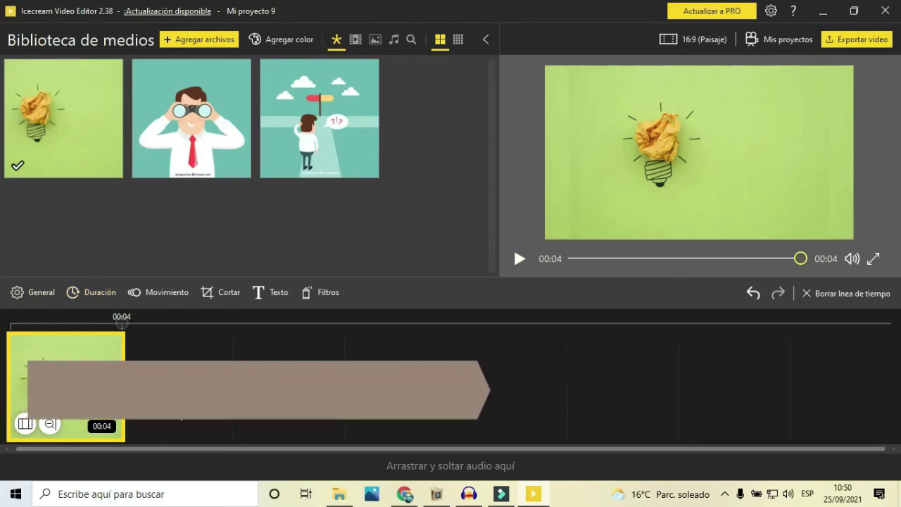
click(106, 302)
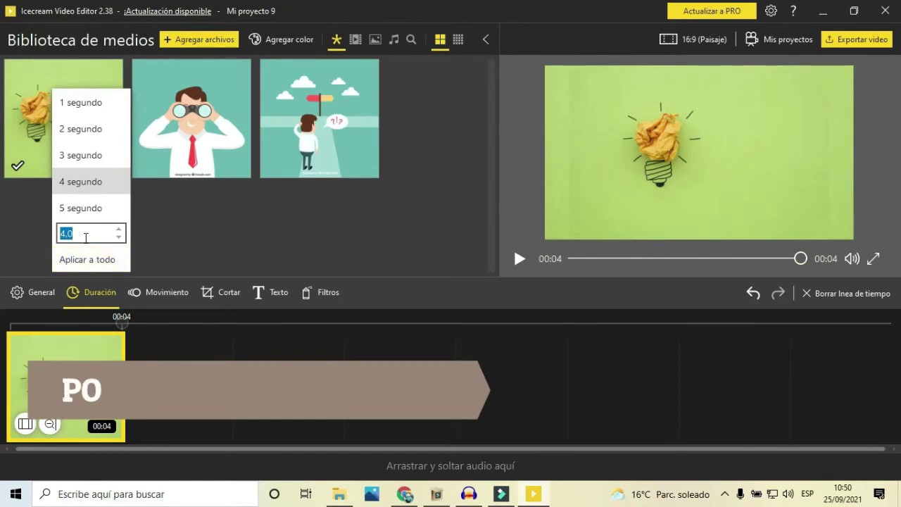
text(10)
key(Return)
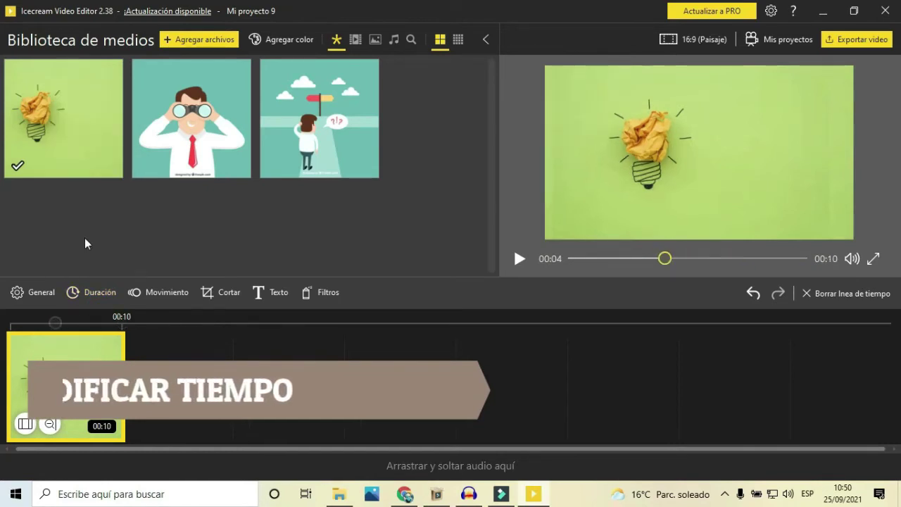
Set the light bulb scene's custom duration to 20 seconds and return the playhead to the start.
click(117, 293)
text(20)
key(Return)
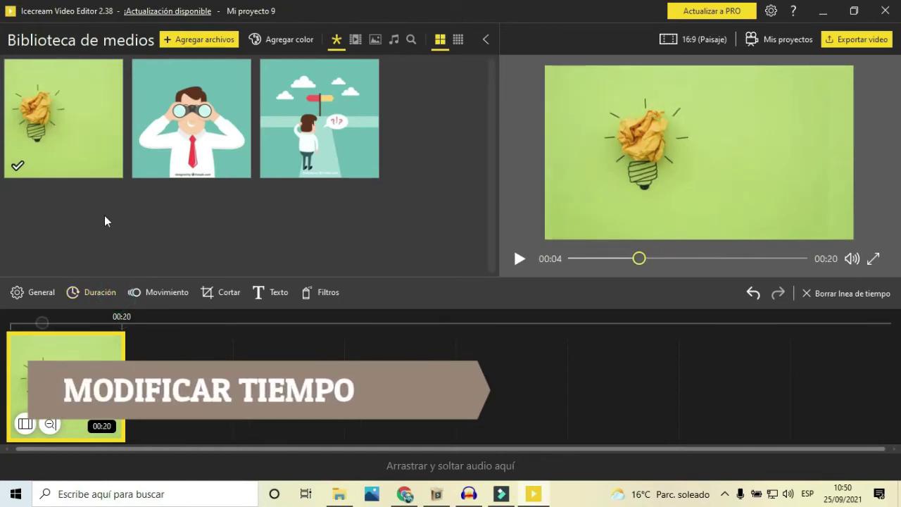
drag(620, 258, 530, 279)
Set the light bulb scene's custom duration to 5 seconds.
click(88, 292)
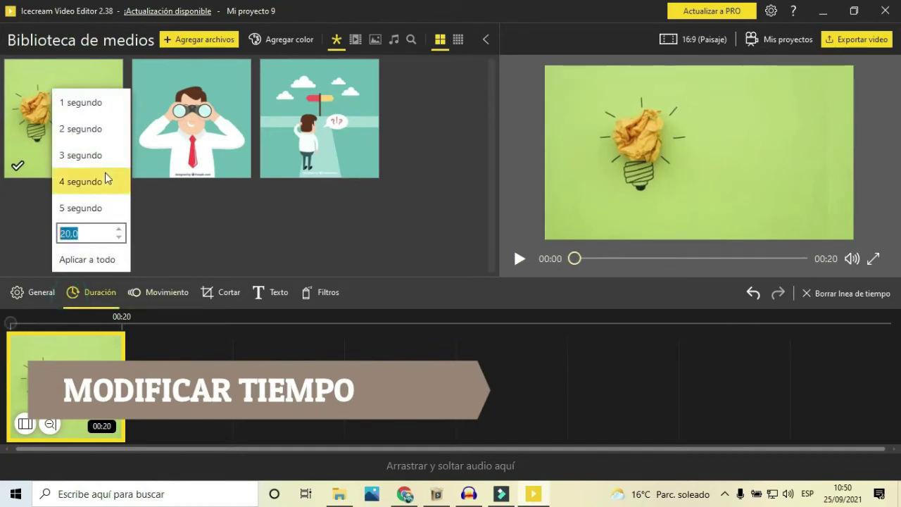
text(5)
key(Return)
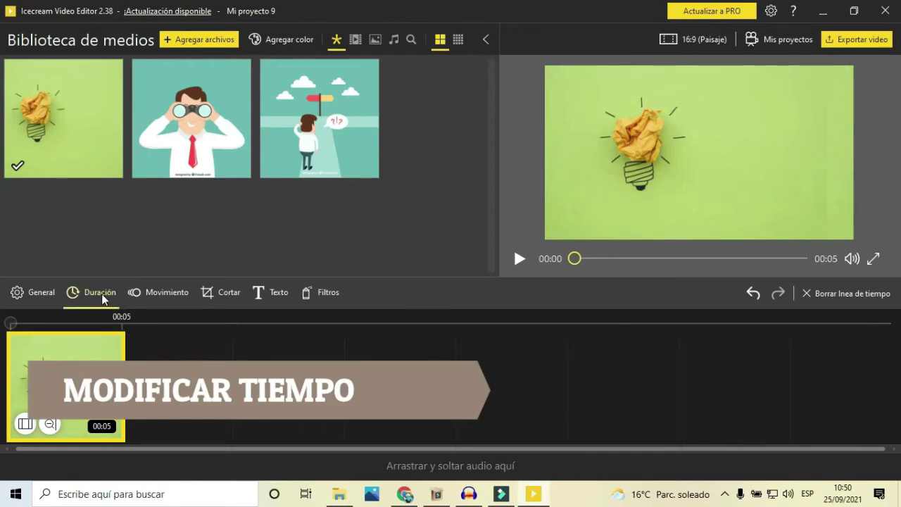
click(102, 293)
click(154, 267)
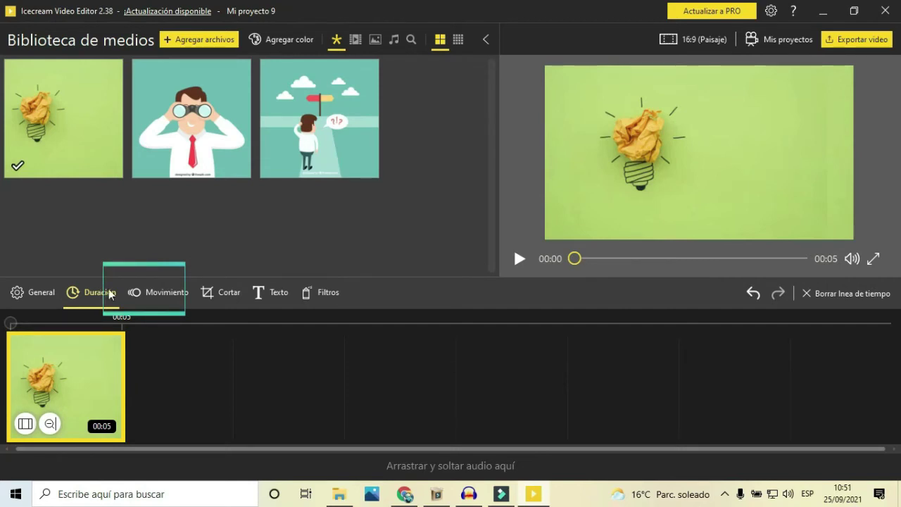
Apply the "Mover hacia la izquierda" motion effect to the light bulb scene and play the preview.
click(138, 293)
click(142, 292)
click(143, 282)
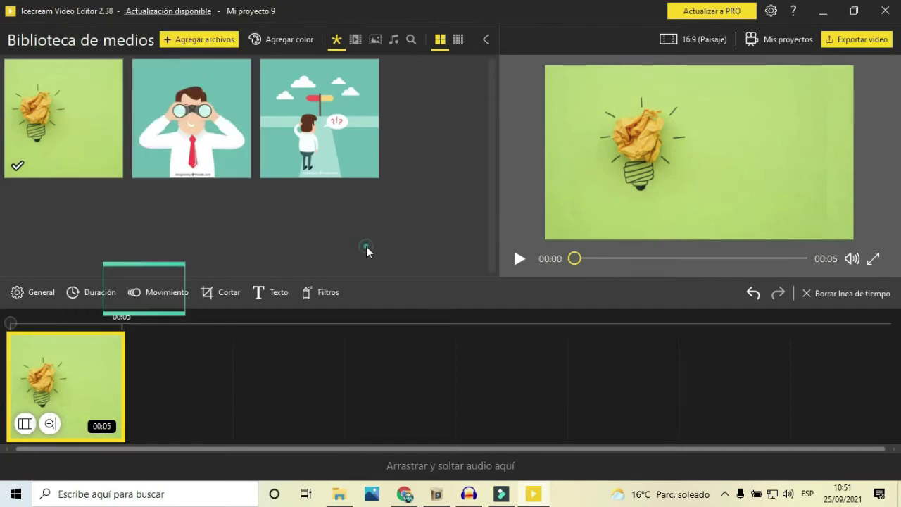
click(143, 308)
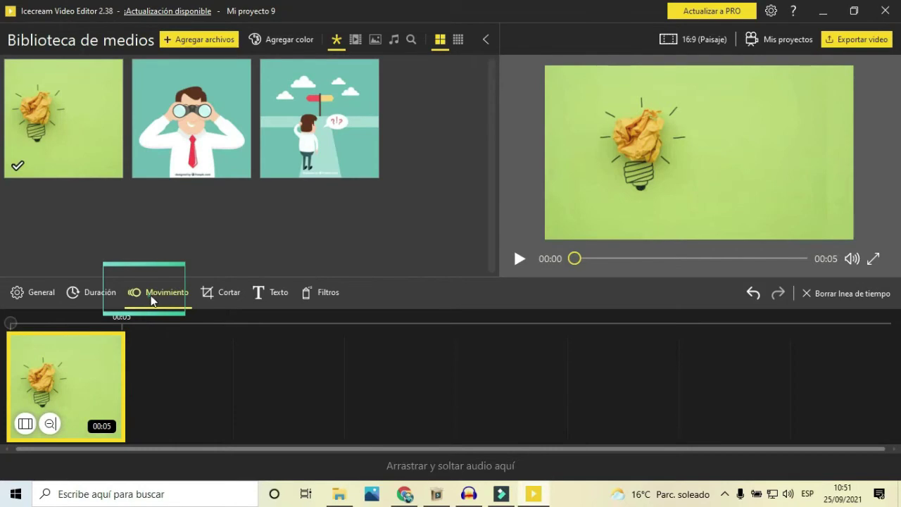
click(150, 293)
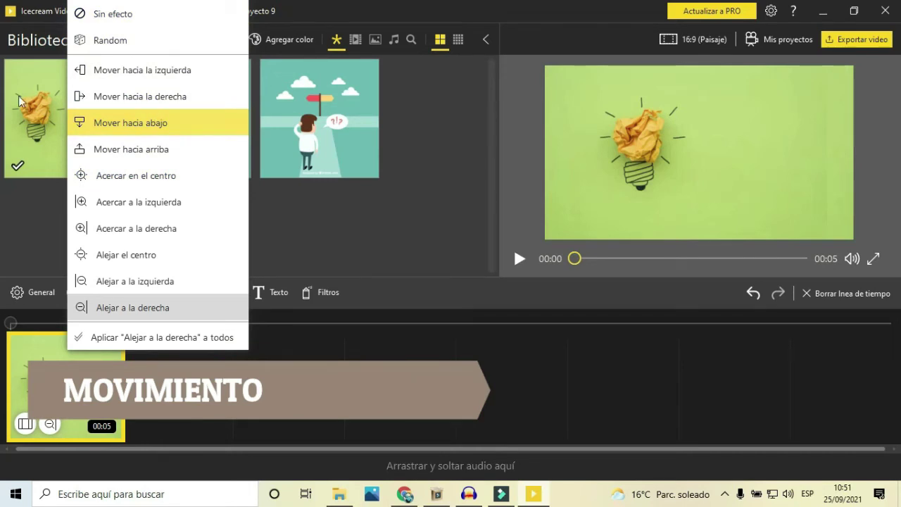
click(125, 72)
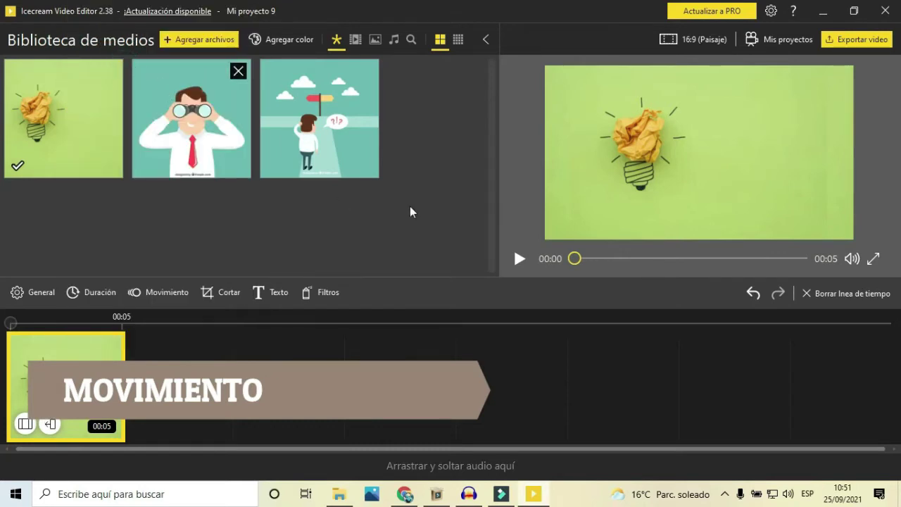
click(519, 271)
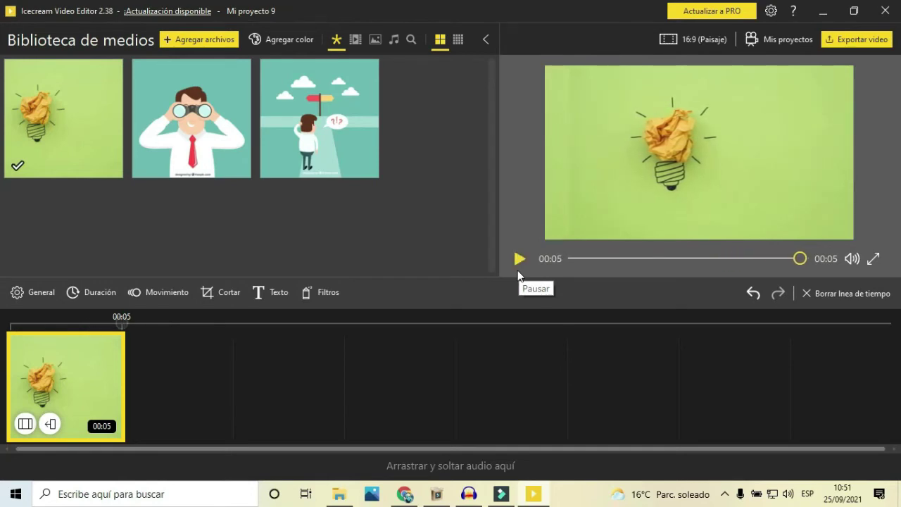
Set the light bulb scene's custom duration to 2 seconds and play the preview.
click(518, 270)
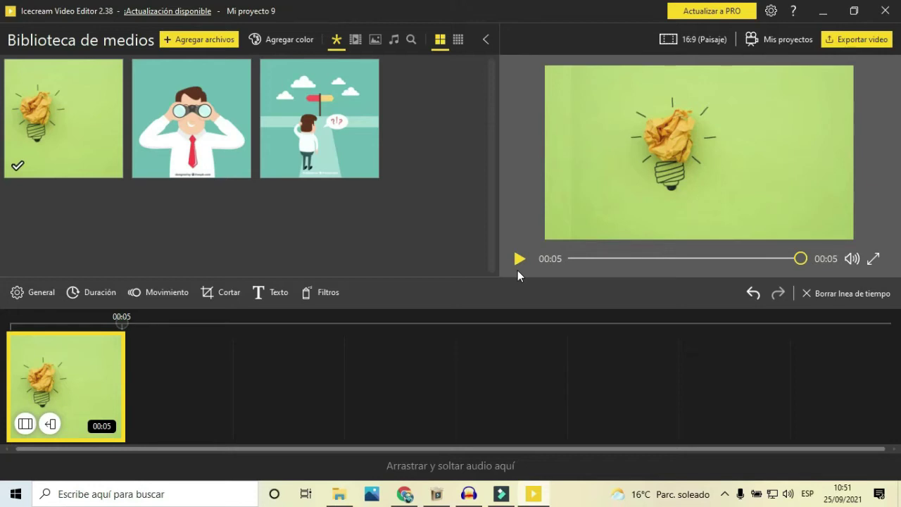
click(90, 292)
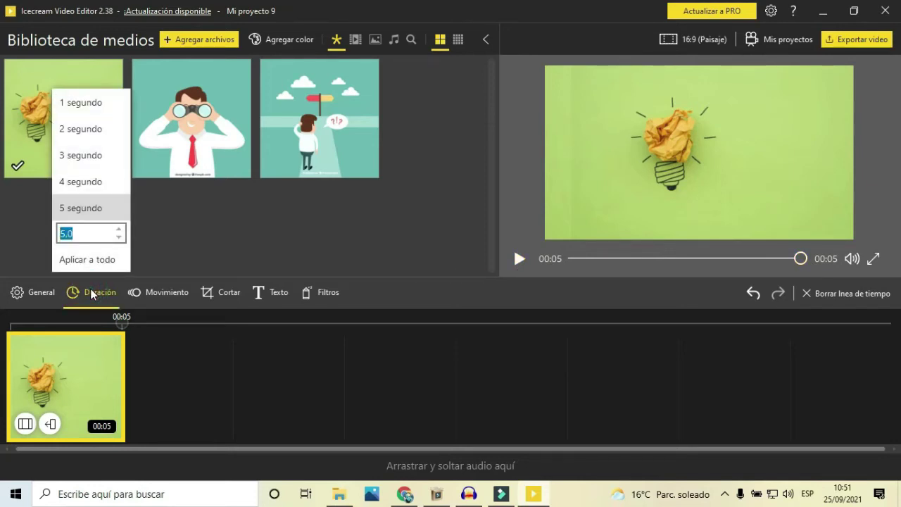
text(2)
key(Return)
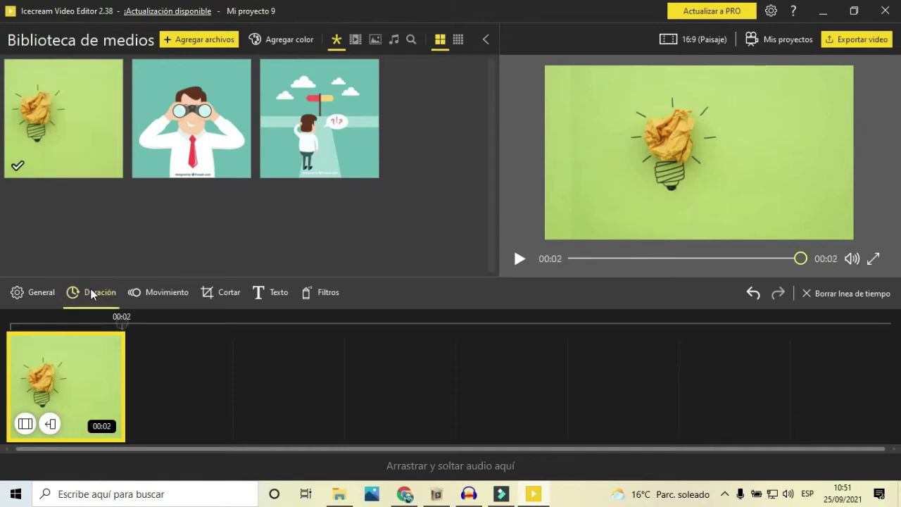
click(519, 259)
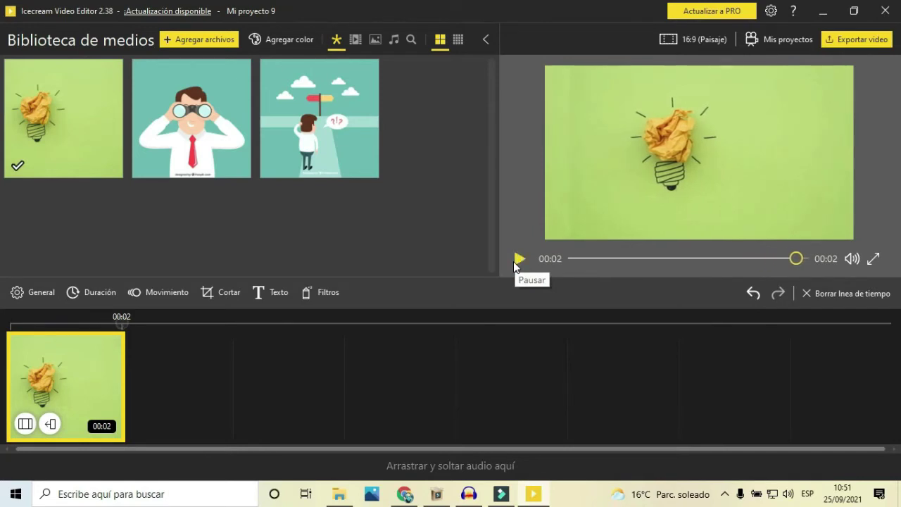
Set the light bulb scene's custom duration to 1 second, play the preview and return the playhead to the start.
click(78, 294)
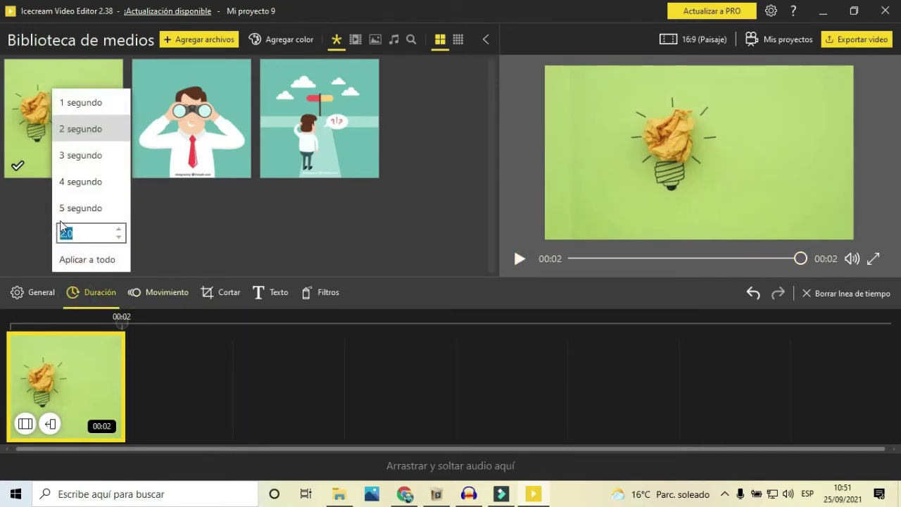
text(1)
key(Return)
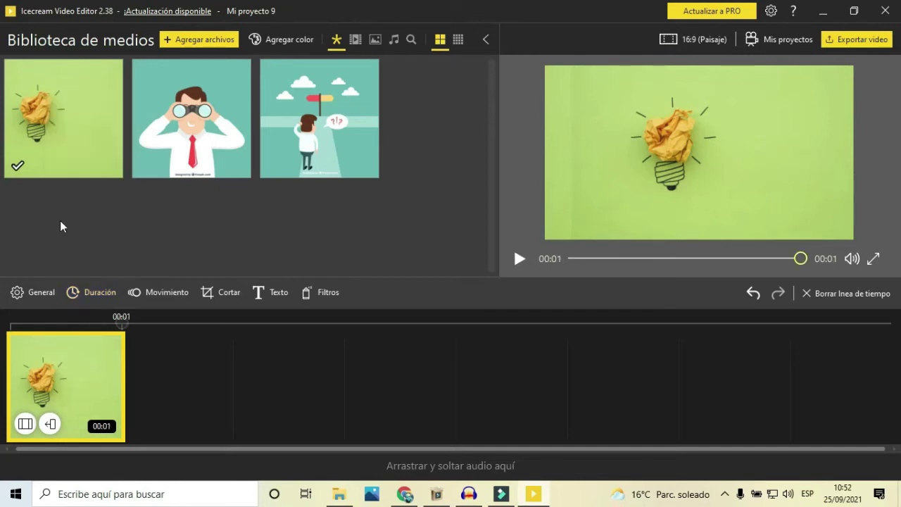
click(519, 259)
drag(794, 268, 550, 281)
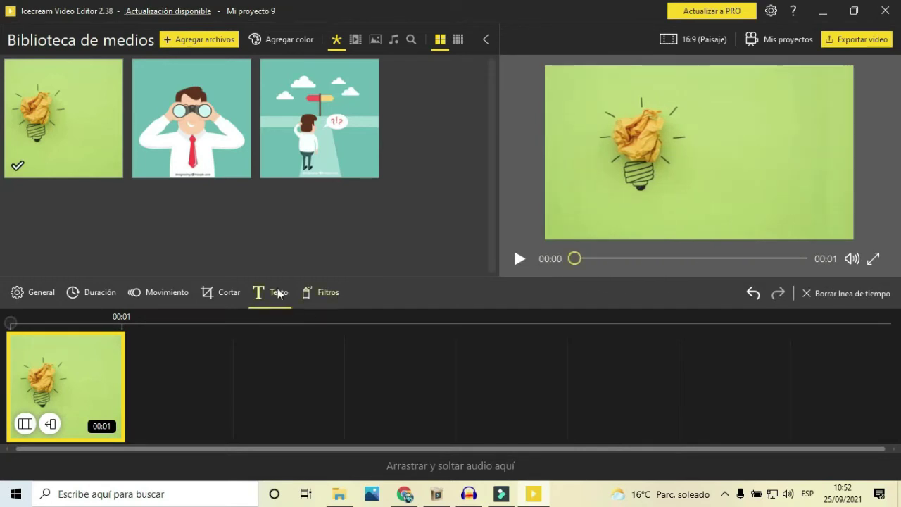
click(206, 295)
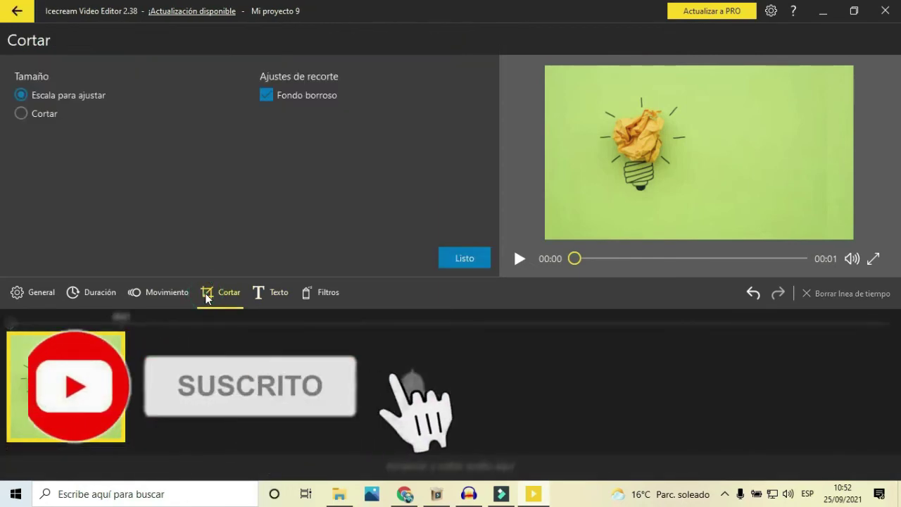
click(160, 292)
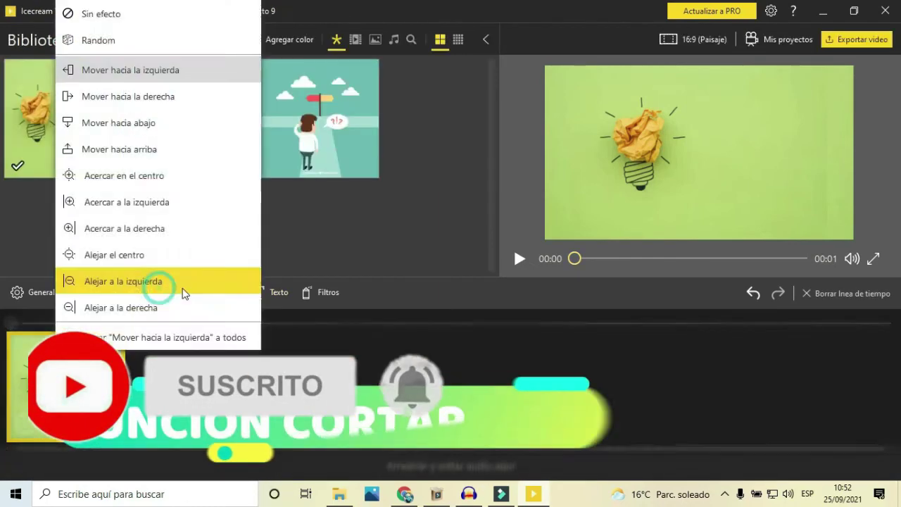
click(360, 229)
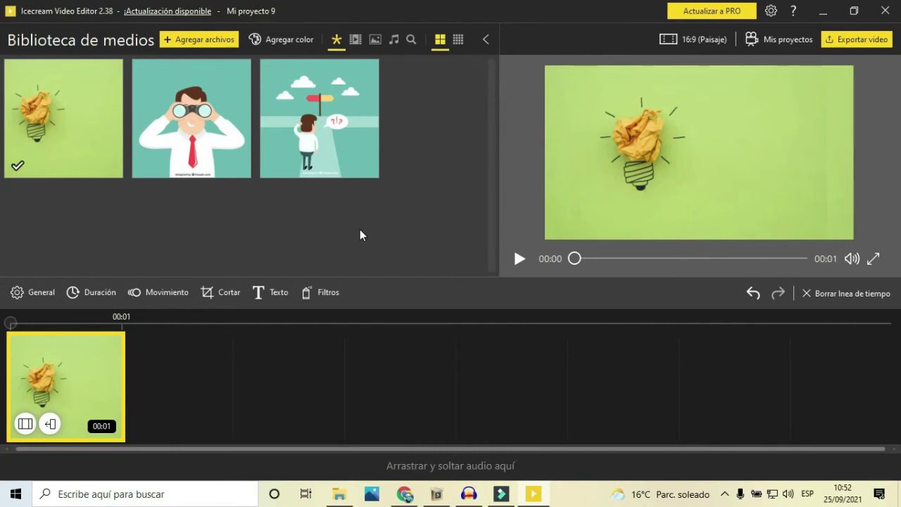
Open the light bulb scene's crop settings and switch "Fondo borroso" off and back on to compare the background.
click(222, 295)
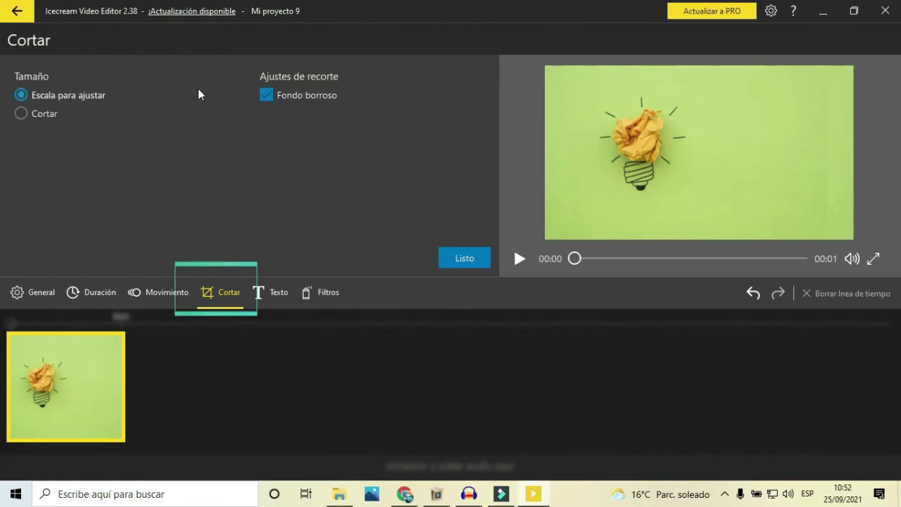
click(272, 98)
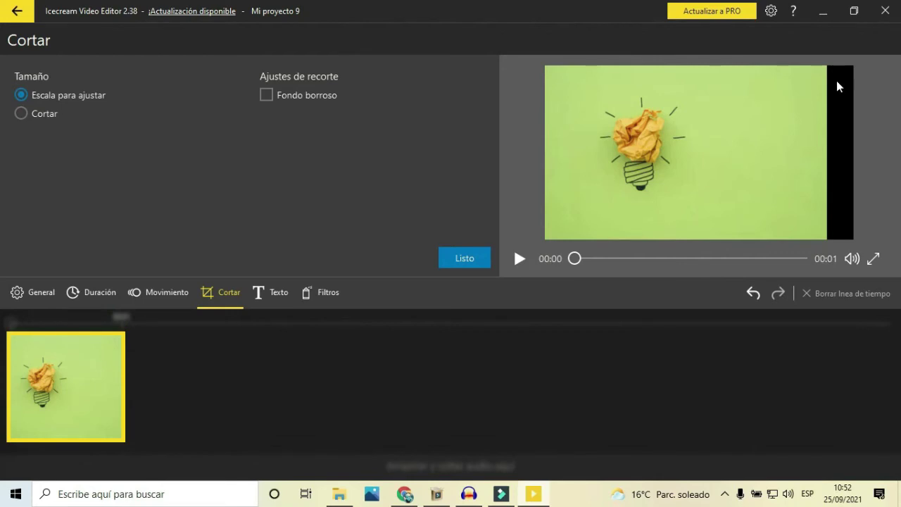
click(266, 103)
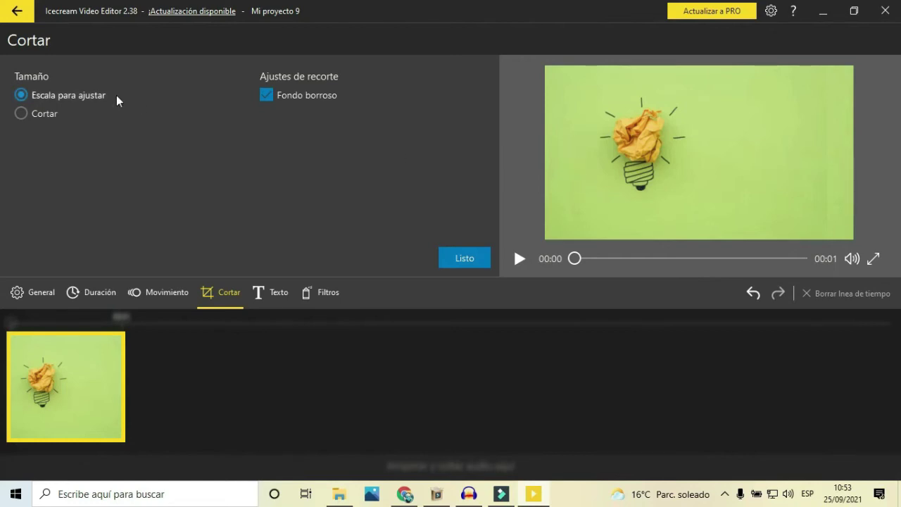
click(281, 99)
click(280, 99)
Crop the light bulb scene closely around the bulb with the project's aspect ratio kept, apply it and play the preview.
click(19, 115)
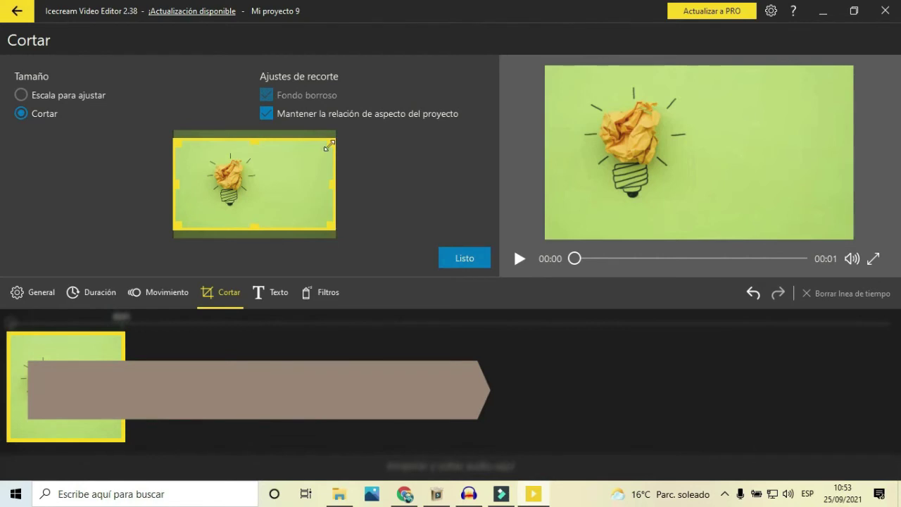
drag(329, 142, 258, 175)
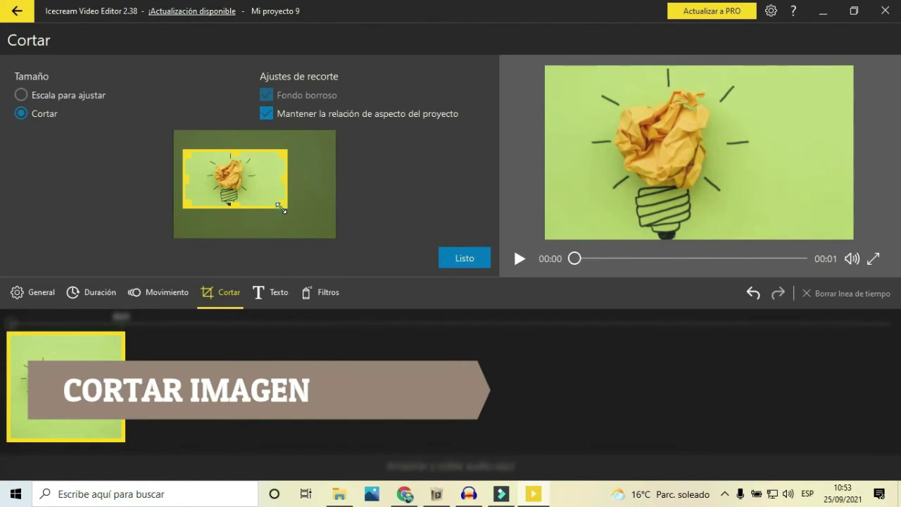
drag(286, 211, 249, 191)
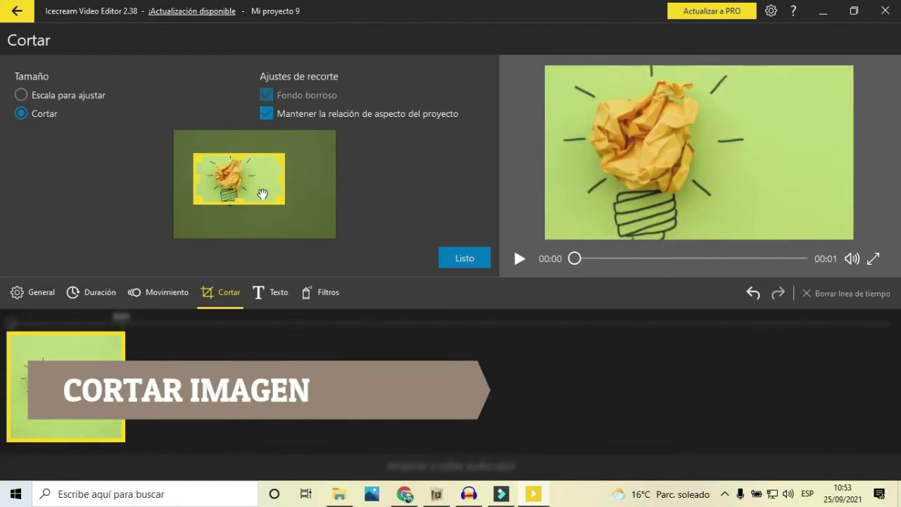
click(457, 266)
click(524, 269)
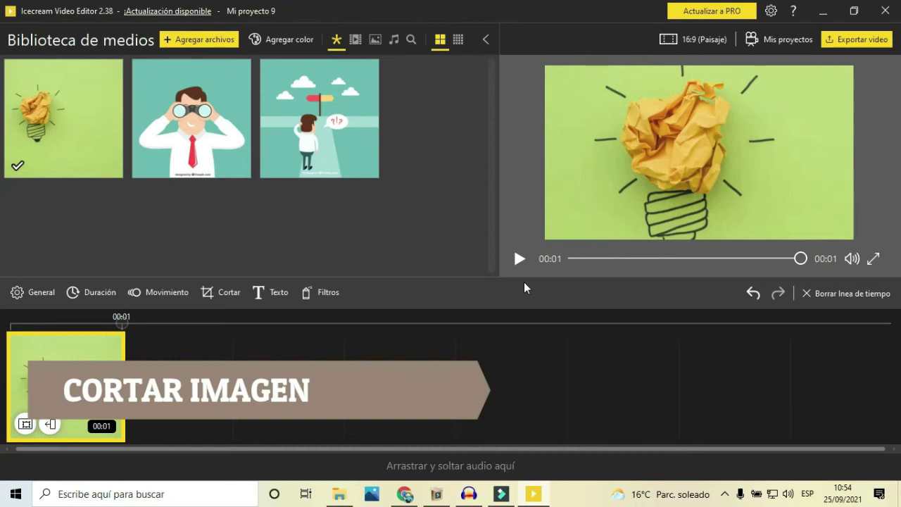
Add the light bulb image again after the first scene and play the preview from the start.
click(26, 161)
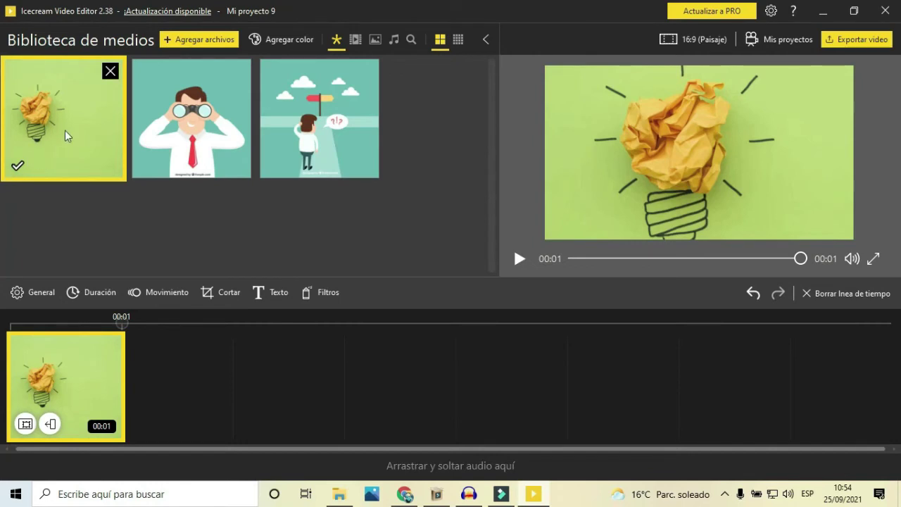
drag(71, 121, 185, 338)
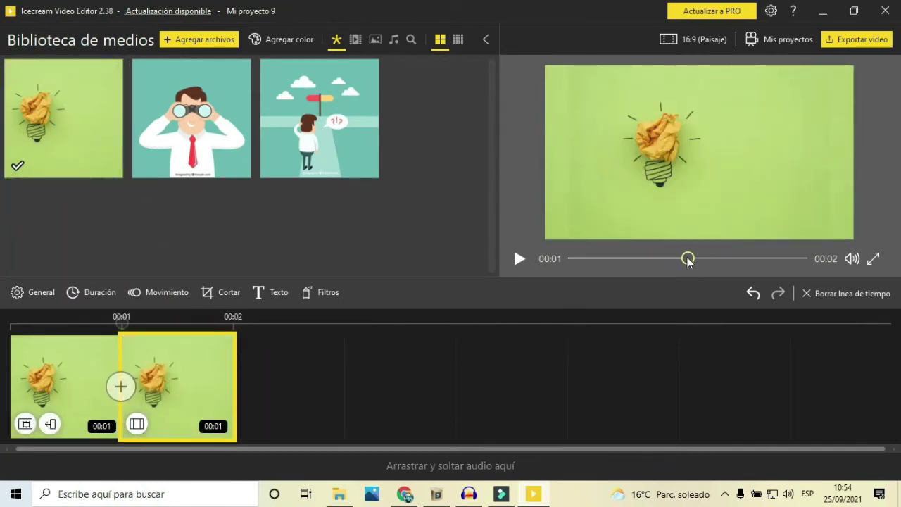
drag(688, 258, 582, 262)
click(519, 259)
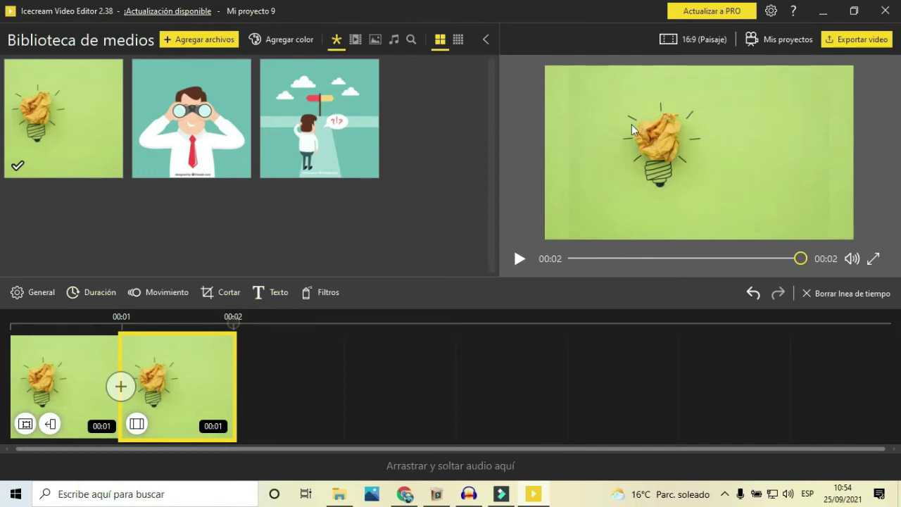
Crop the second light bulb scene tightly around the crumpled paper ball, keeping the project's aspect ratio.
click(180, 300)
click(180, 301)
click(217, 301)
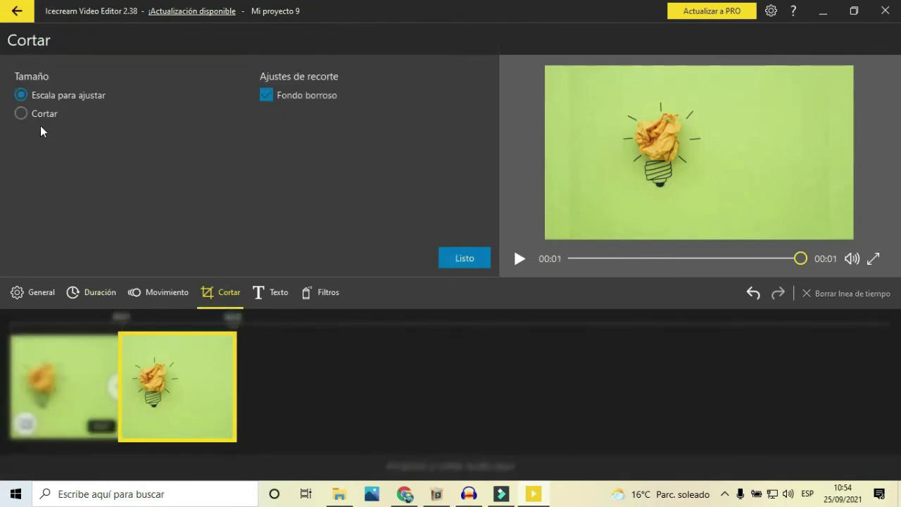
click(17, 118)
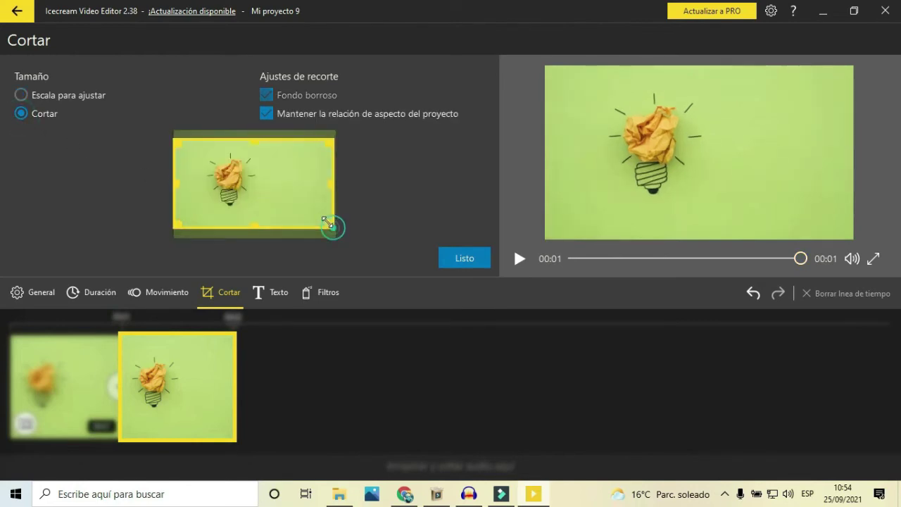
drag(331, 226, 247, 185)
drag(228, 178, 232, 177)
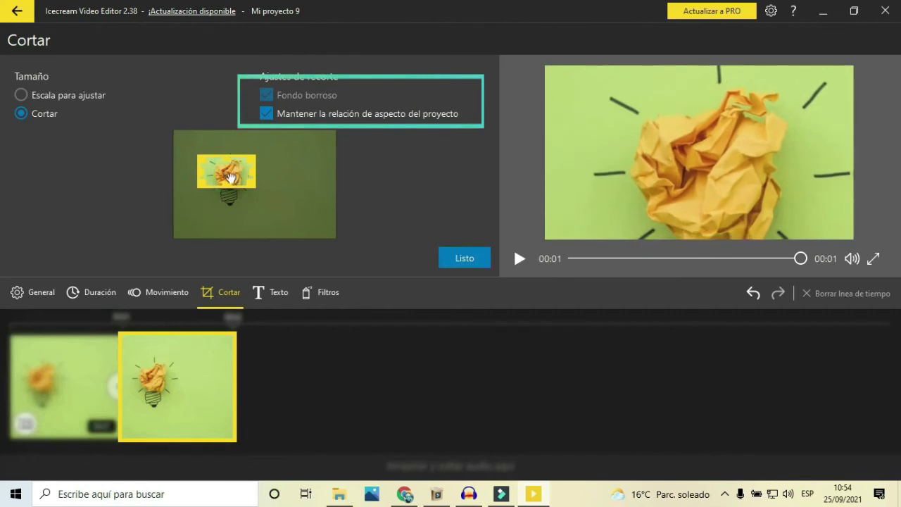
Disable "Mantener la relación de aspecto del proyecto", reshape the second scene's crop to nearly square around the paper ball and apply it.
click(265, 115)
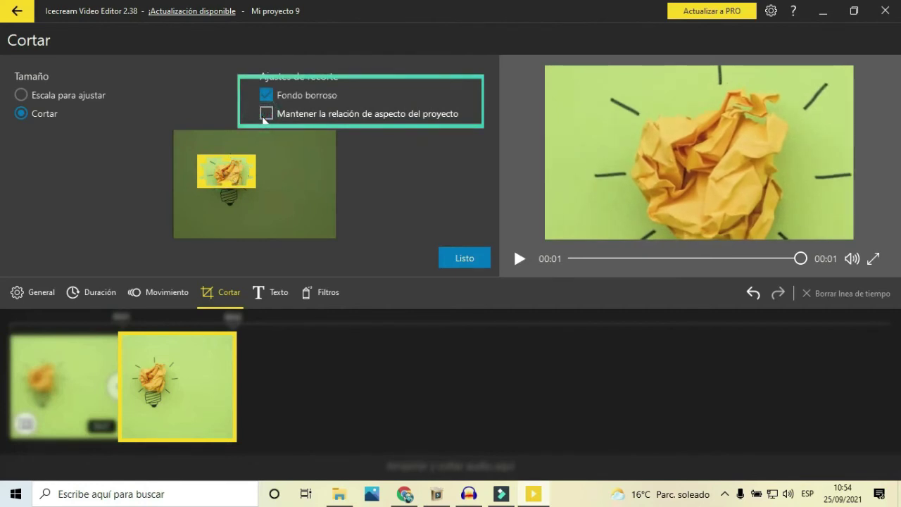
drag(252, 190, 228, 184)
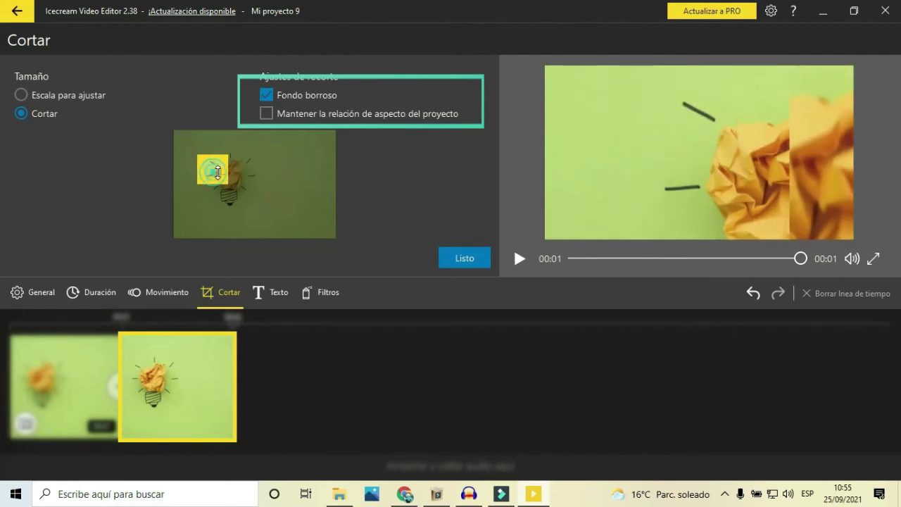
mouse_move(226, 186)
mouse_down()
mouse_move(232, 194)
mouse_move(234, 175)
mouse_move(243, 185)
mouse_up()
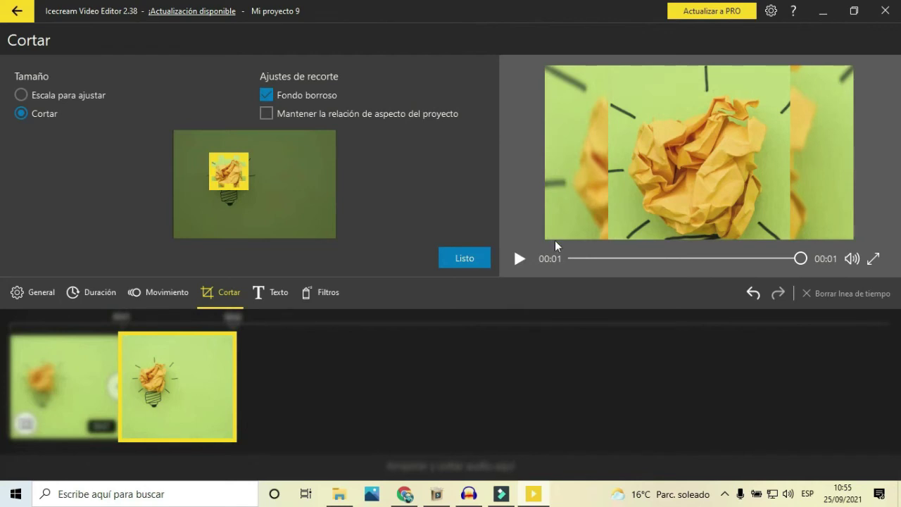
click(462, 265)
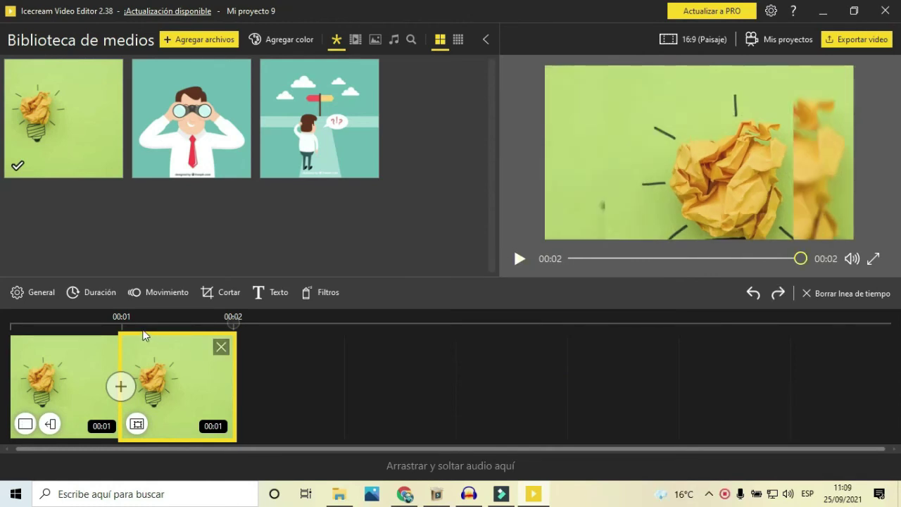
click(222, 301)
click(164, 295)
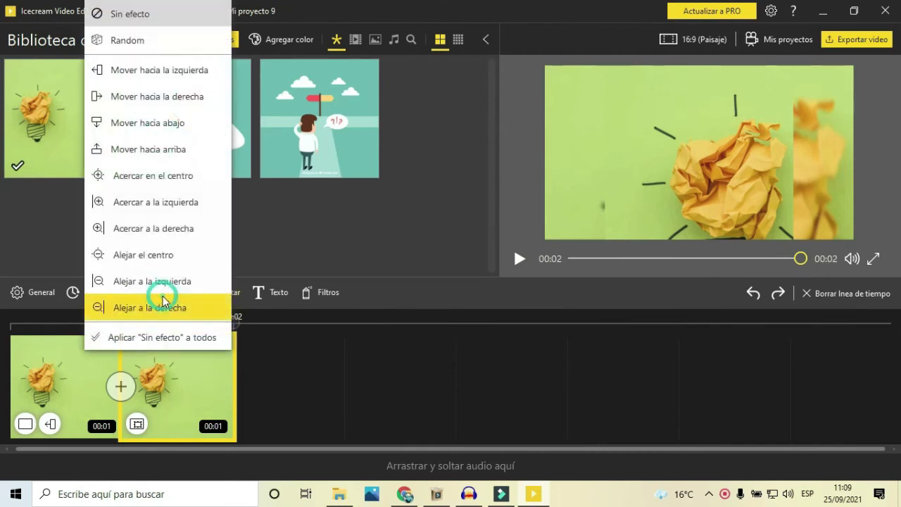
click(212, 303)
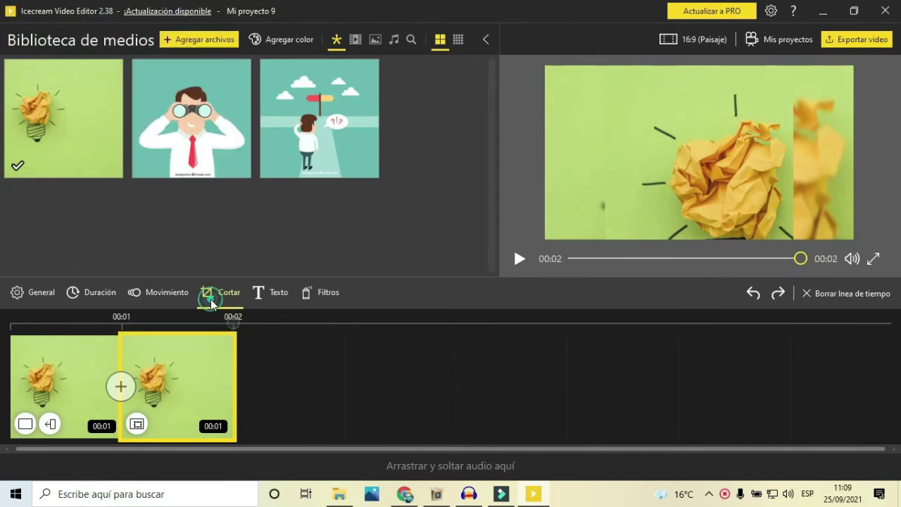
click(466, 258)
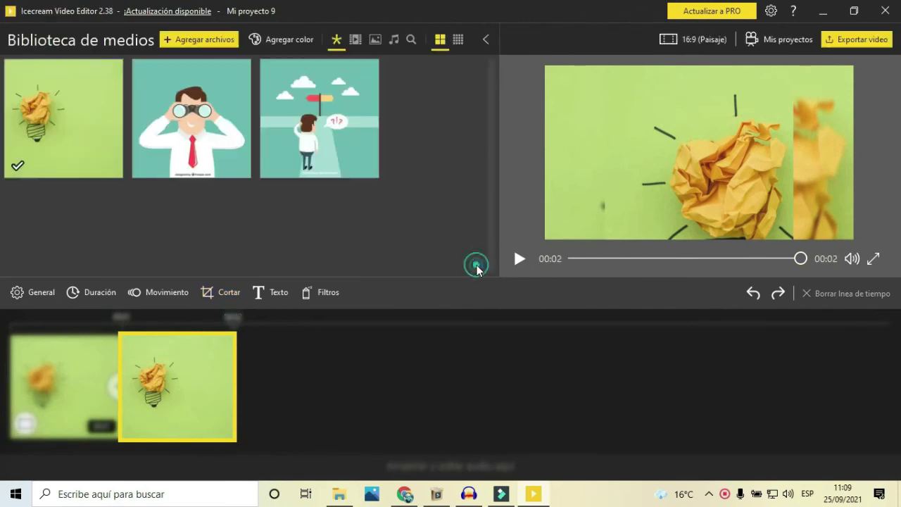
Add the image of the man with binoculars as the third scene and give it "Barras negras".
drag(229, 125, 290, 344)
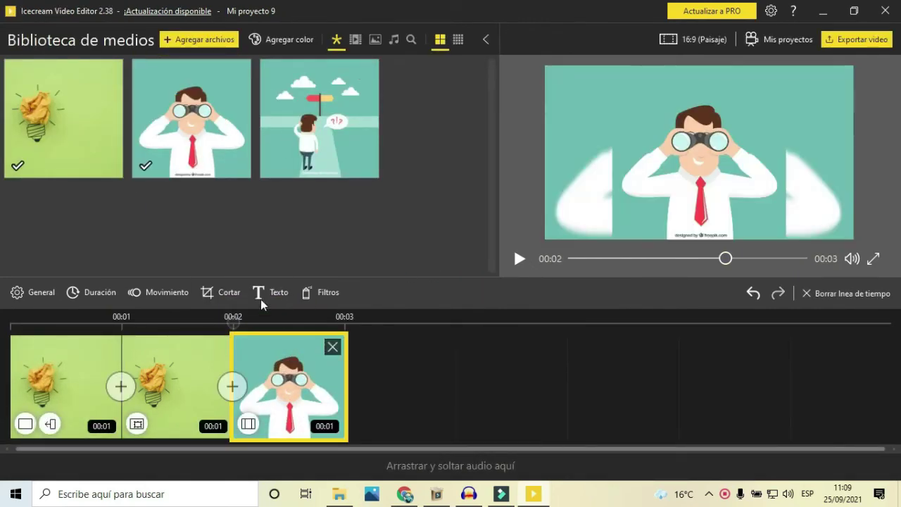
click(227, 302)
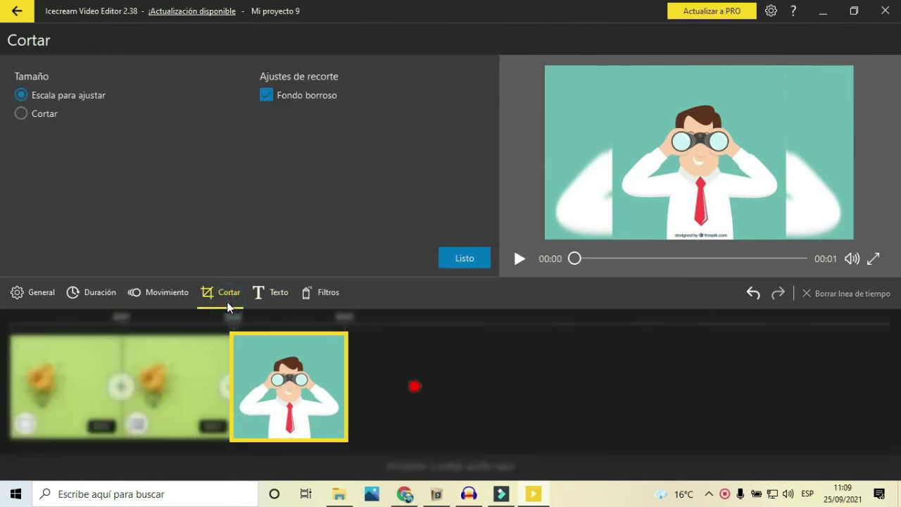
click(466, 262)
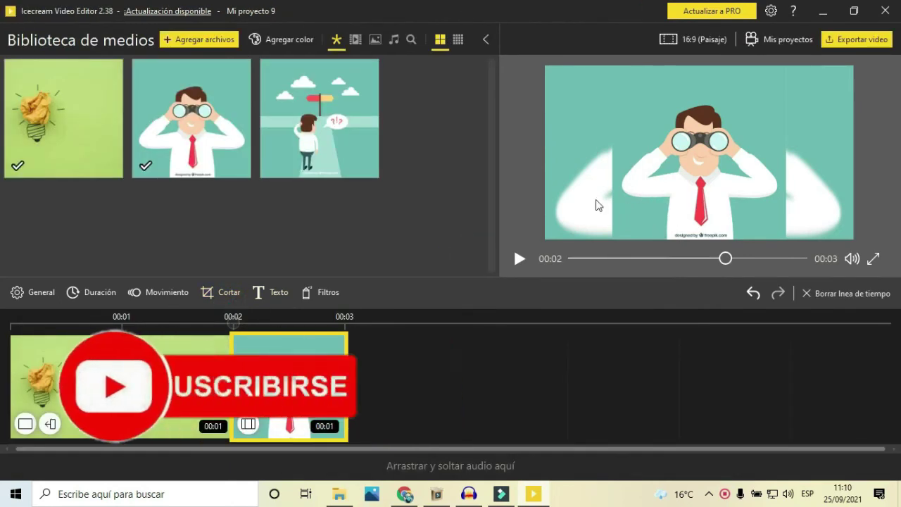
click(248, 427)
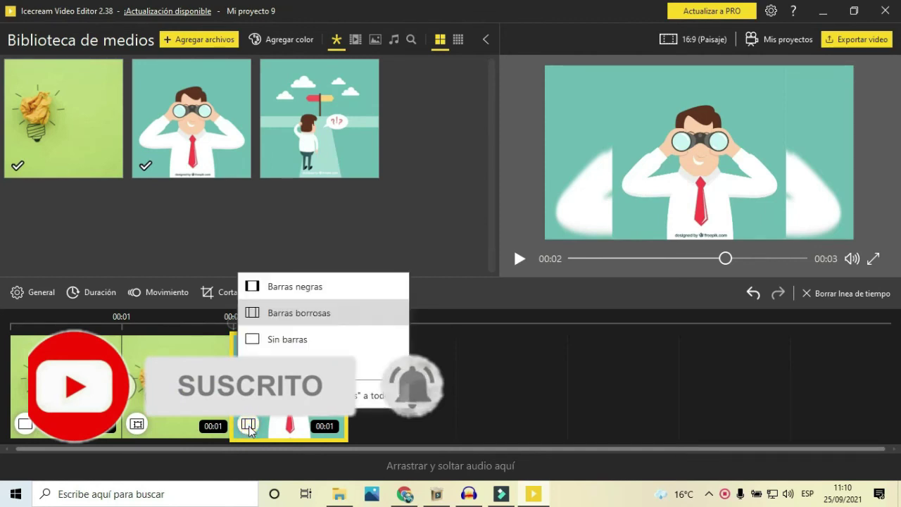
click(286, 294)
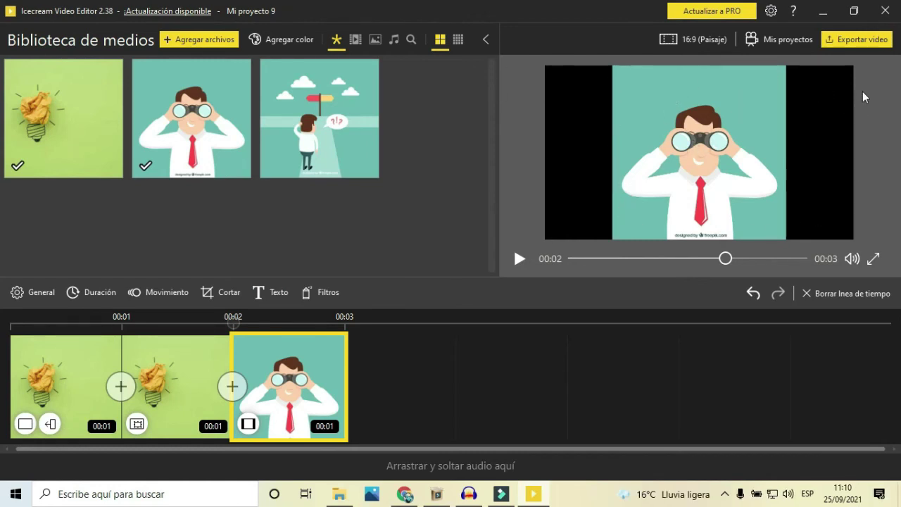
Change the third scene's side bars to "Barras borrosas" and check its crop settings.
click(249, 423)
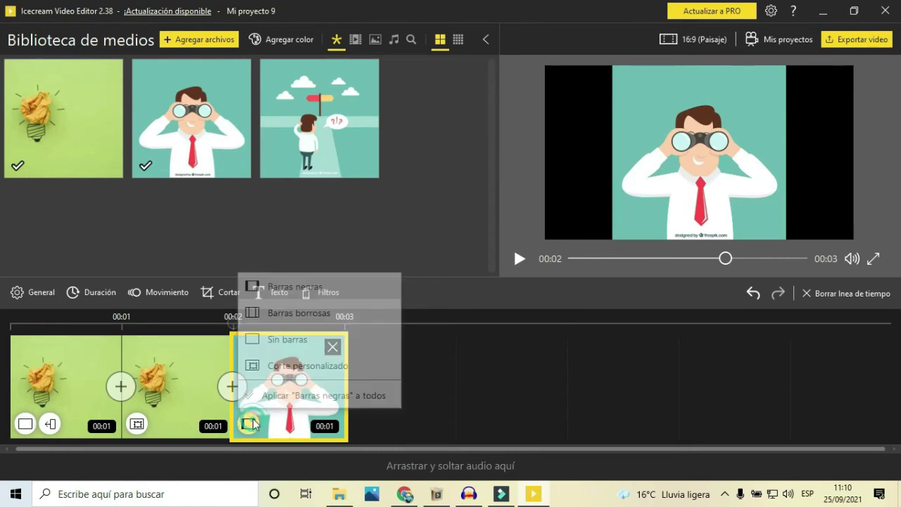
click(288, 314)
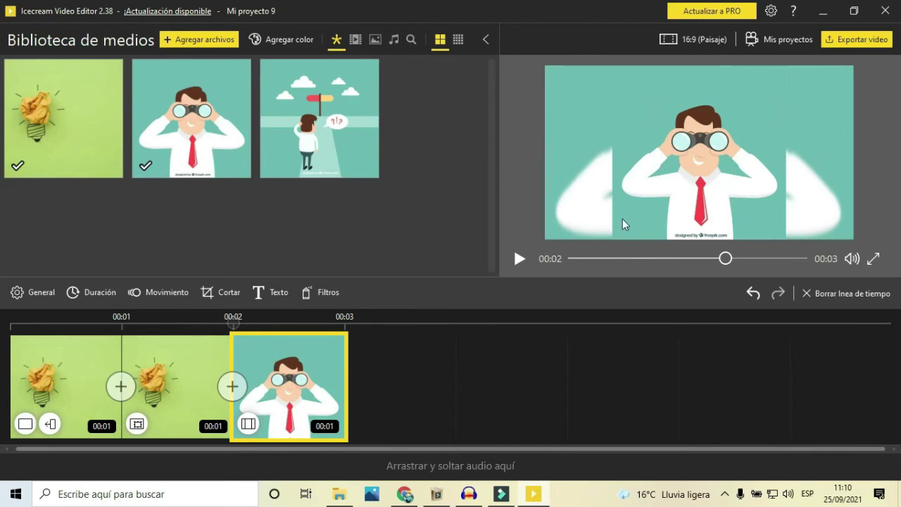
click(207, 292)
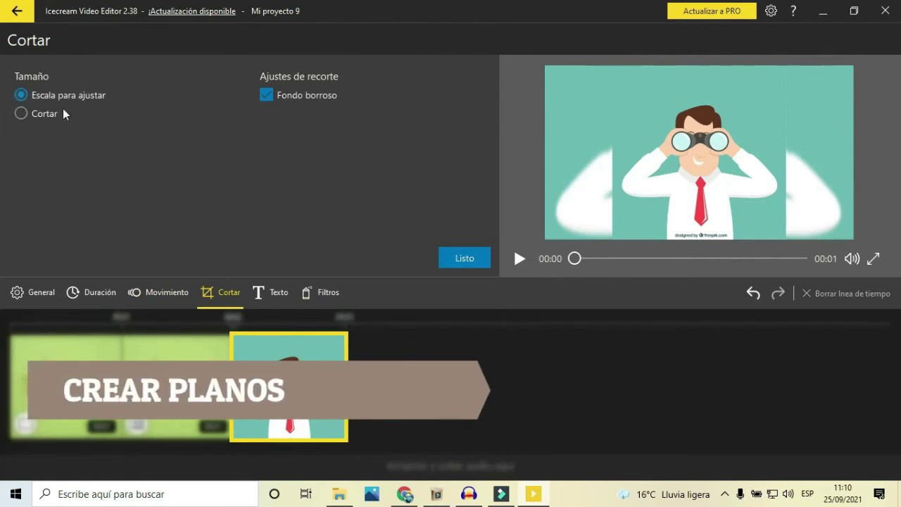
click(453, 257)
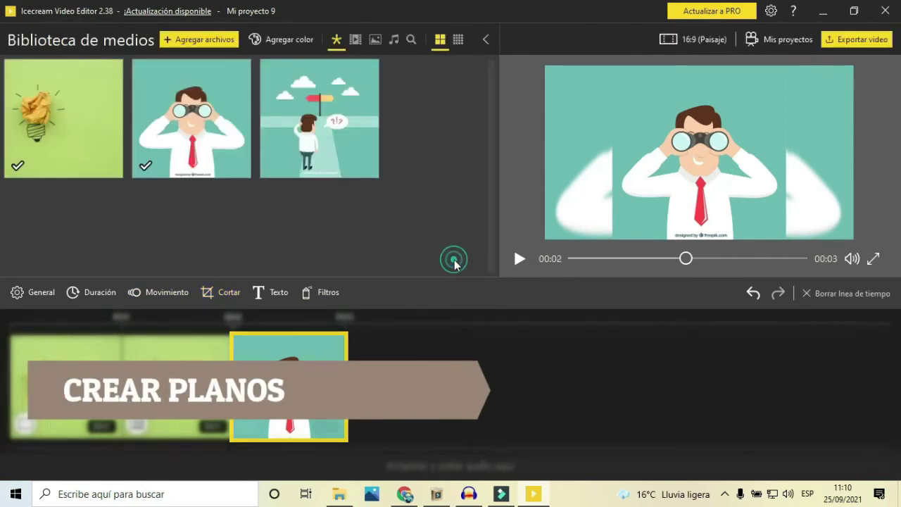
Add the image of the man with binoculars again as the fourth scene.
click(180, 112)
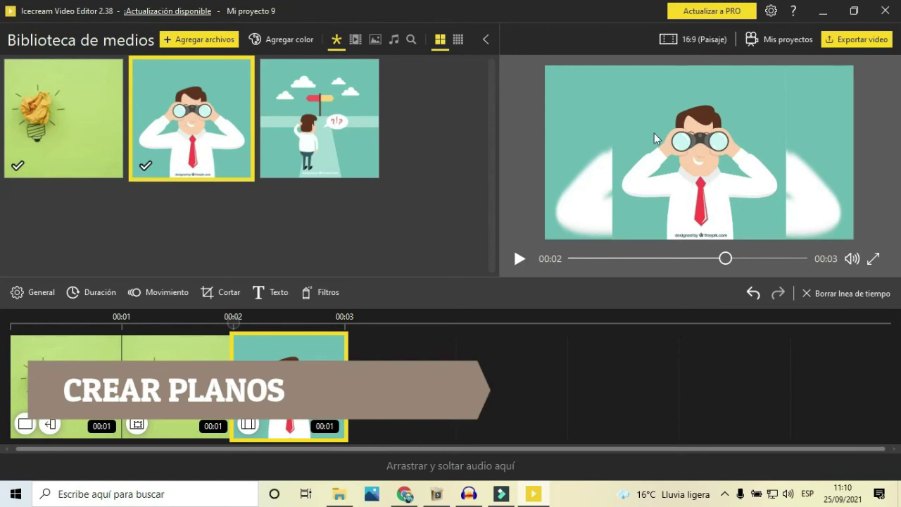
click(188, 125)
drag(203, 146, 444, 366)
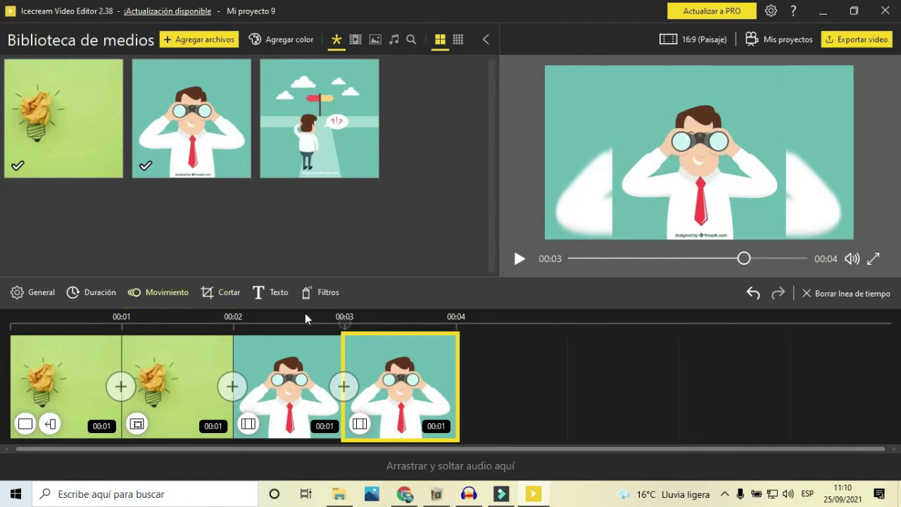
Crop the fourth scene tightly around the man's face and binoculars, with "Mantener la relación de aspecto del proyecto" disabled, and apply it.
click(219, 300)
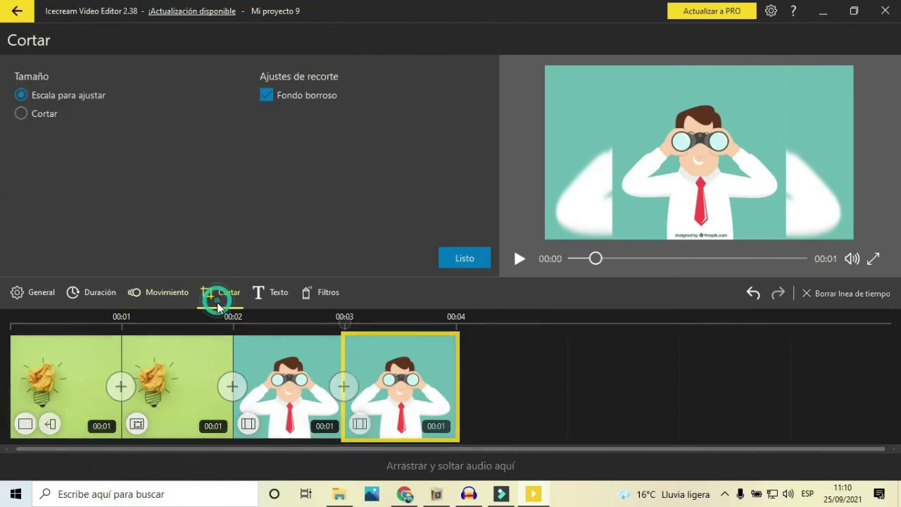
click(18, 117)
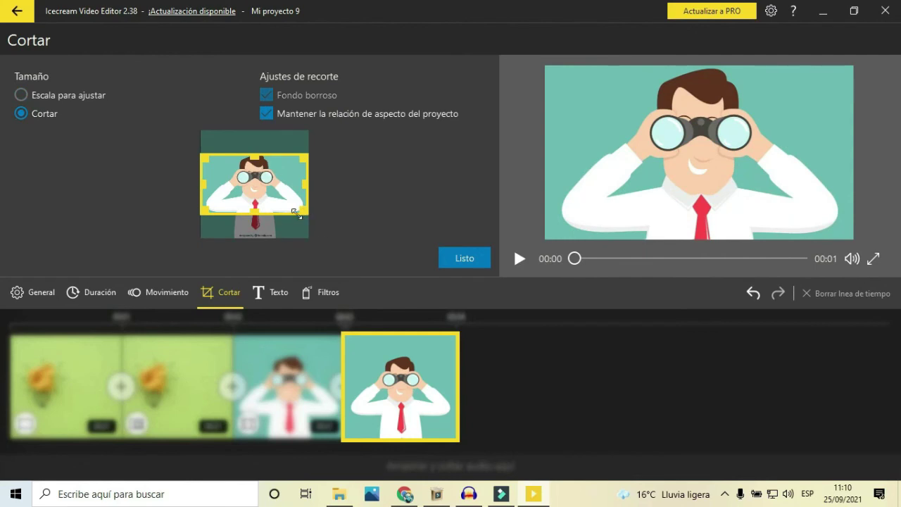
drag(295, 211, 253, 184)
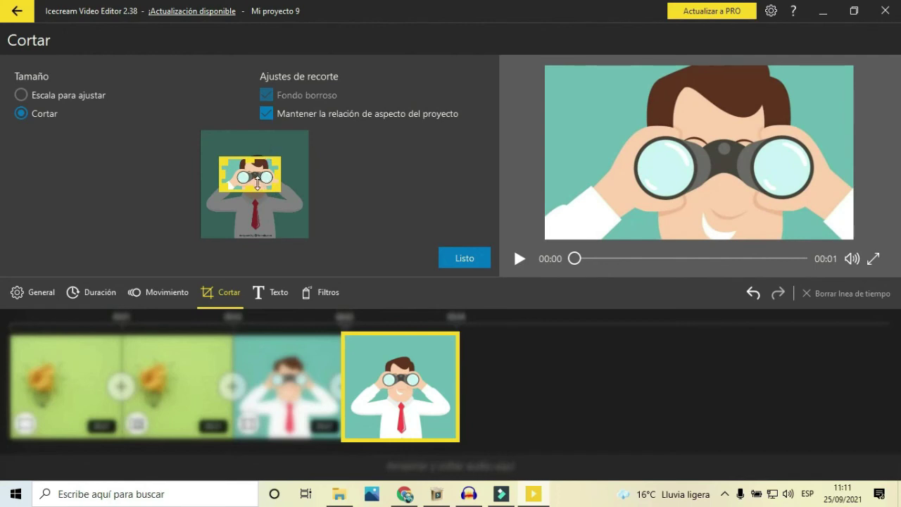
click(262, 117)
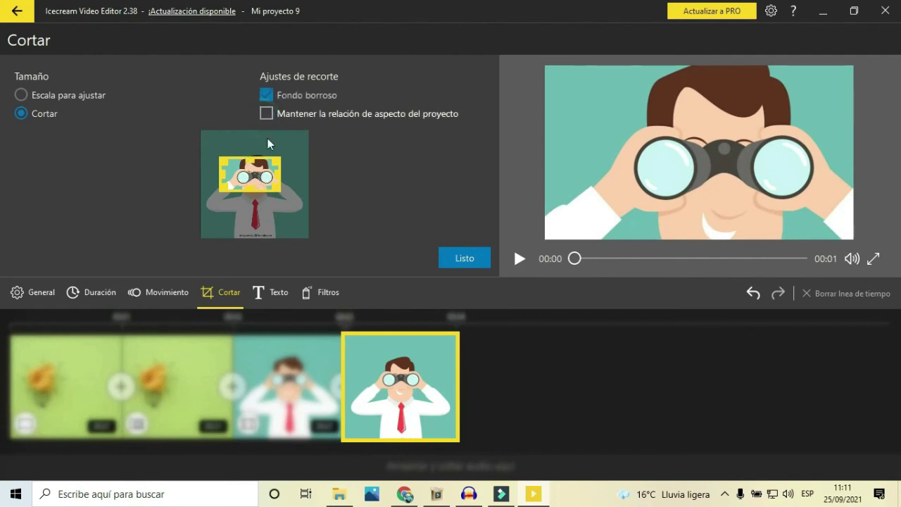
drag(281, 192, 286, 200)
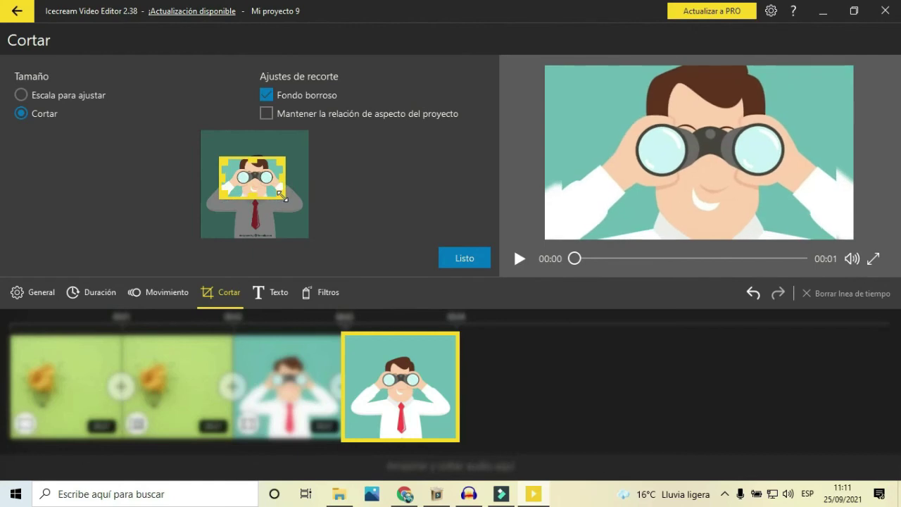
click(454, 256)
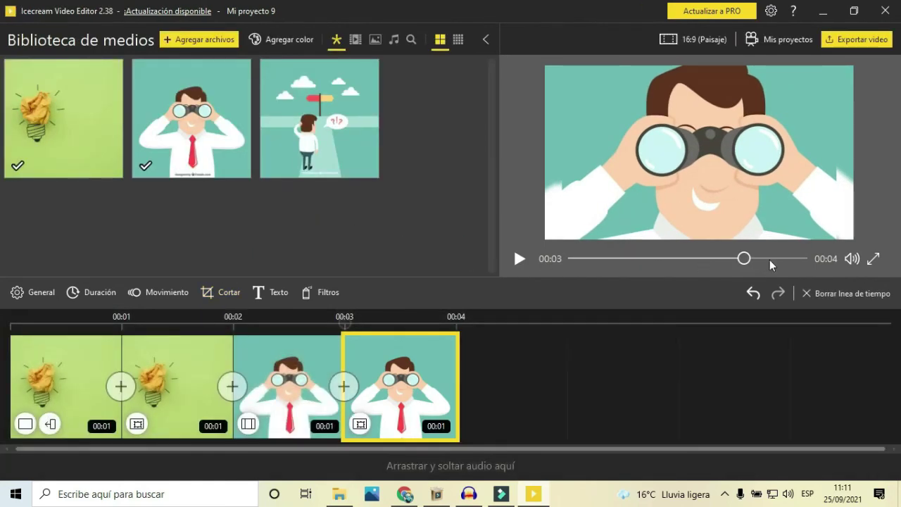
Play the preview from the third scene and compare the framing of the third and fourth scenes.
drag(744, 258, 711, 258)
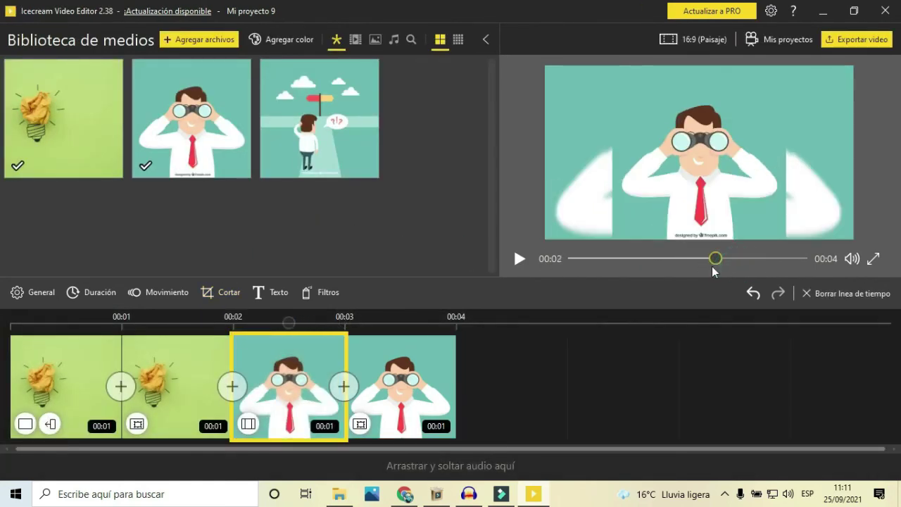
click(516, 260)
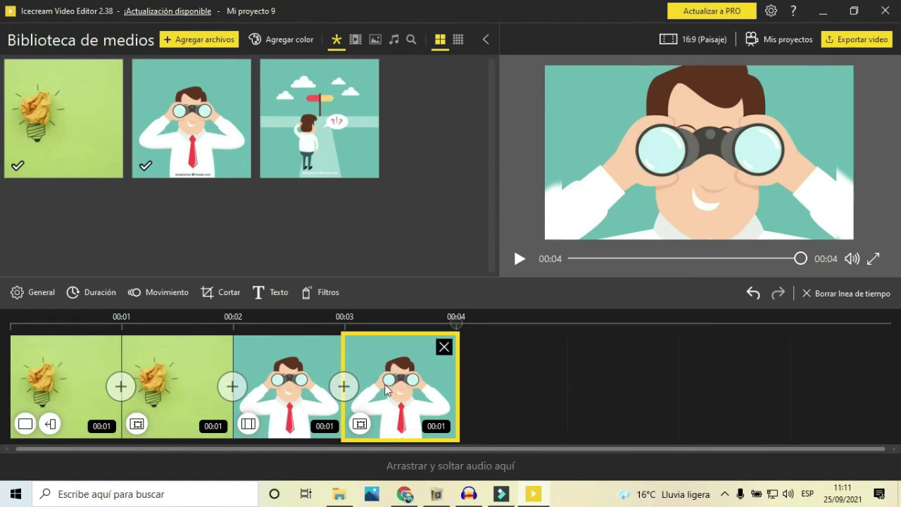
click(302, 386)
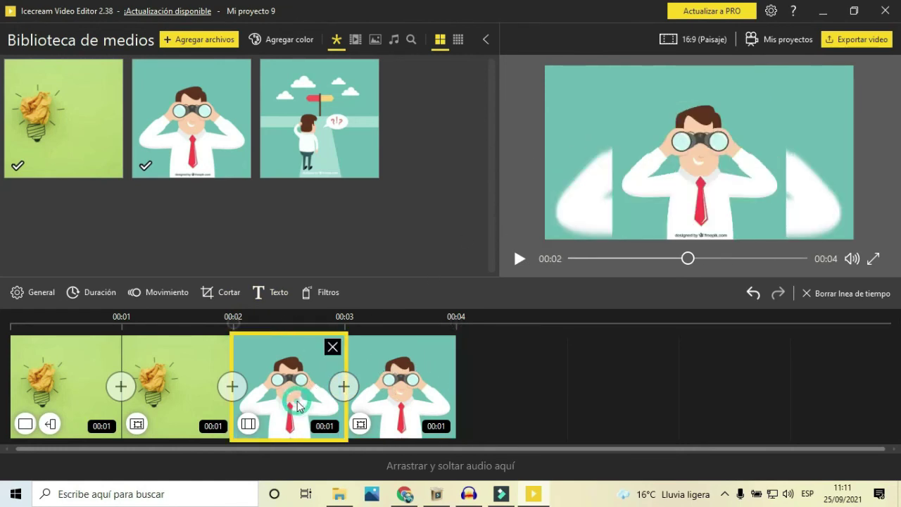
click(409, 380)
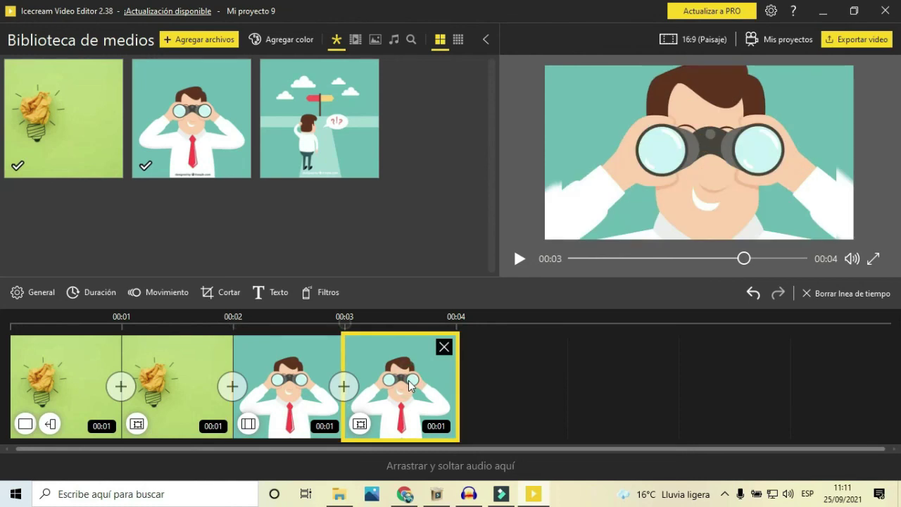
Review the second, third and fourth scenes one by one and check the fourth scene's crop settings.
click(305, 339)
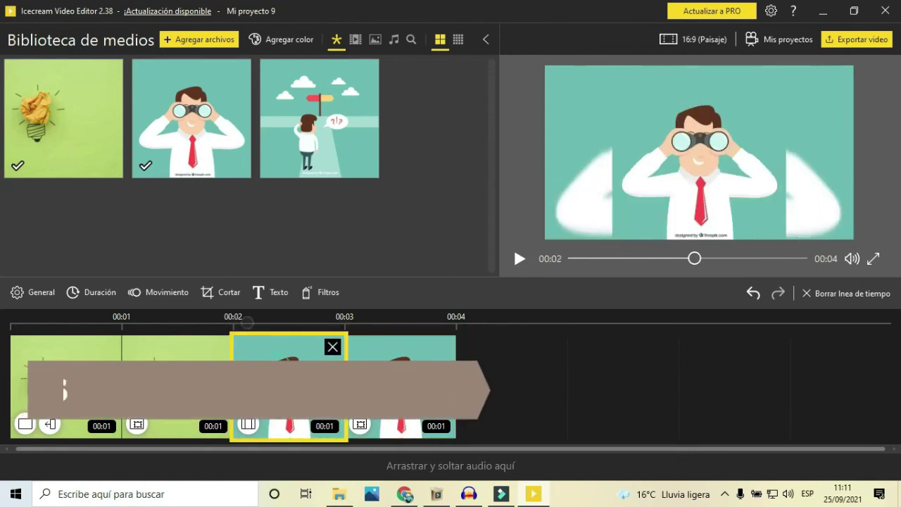
click(176, 345)
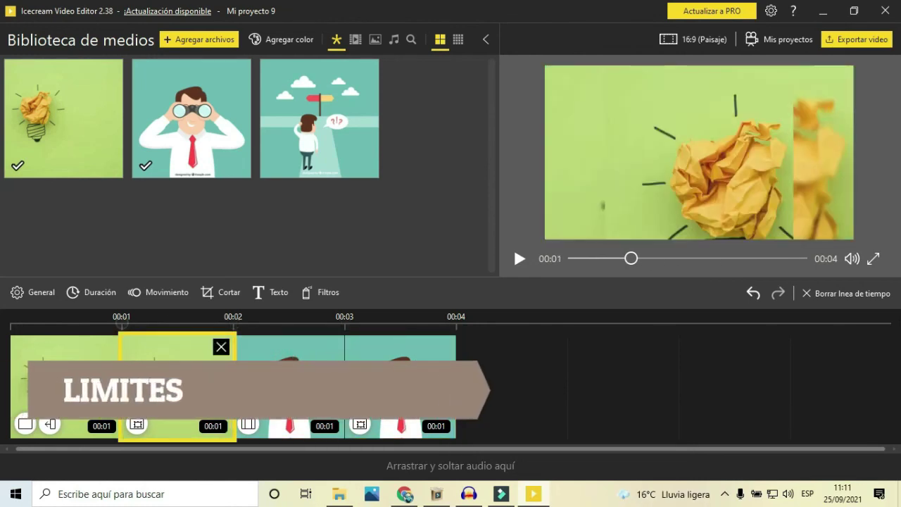
click(296, 345)
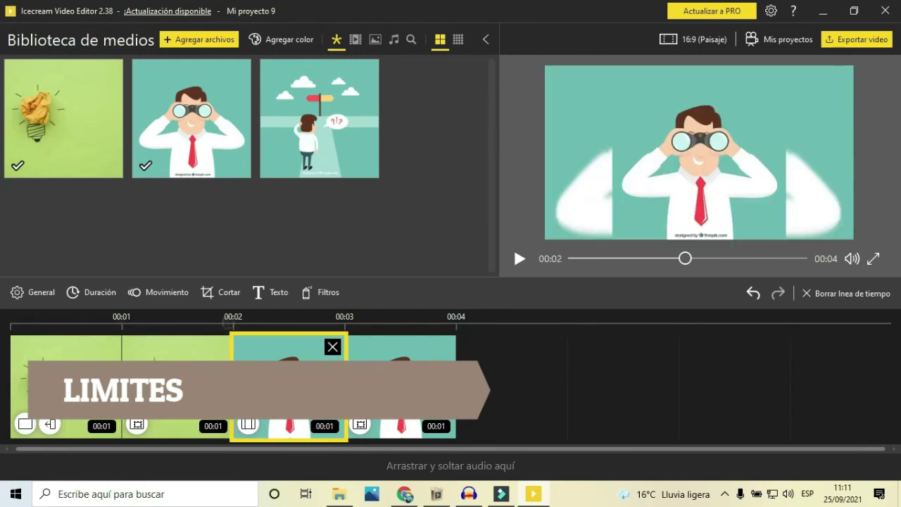
click(401, 345)
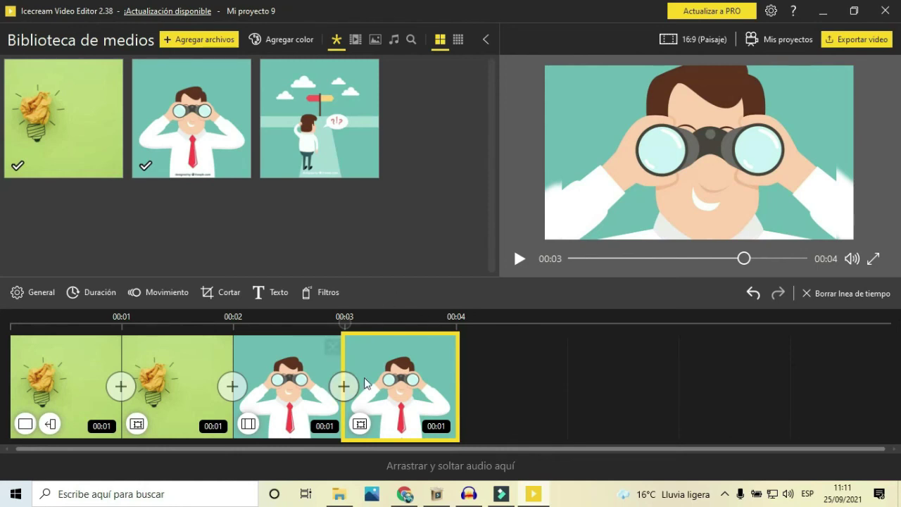
mouse_move(385, 373)
click(267, 365)
click(368, 364)
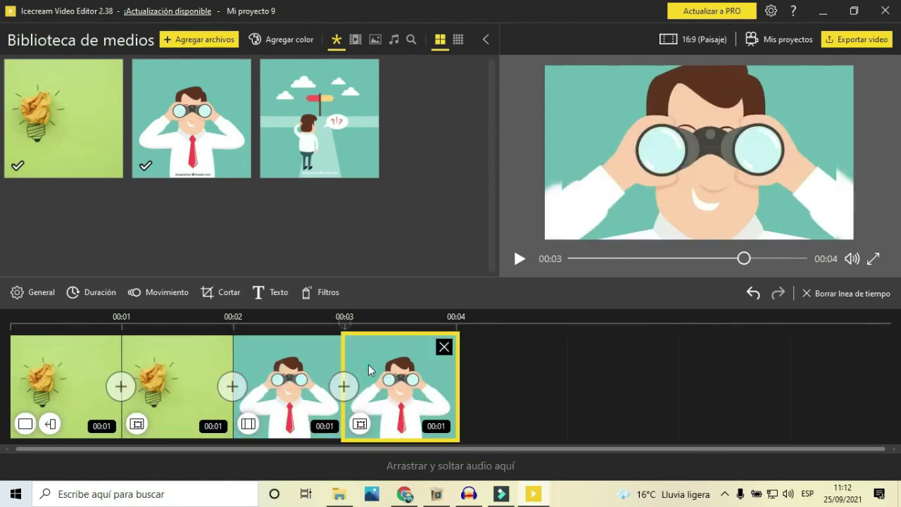
click(209, 296)
click(453, 262)
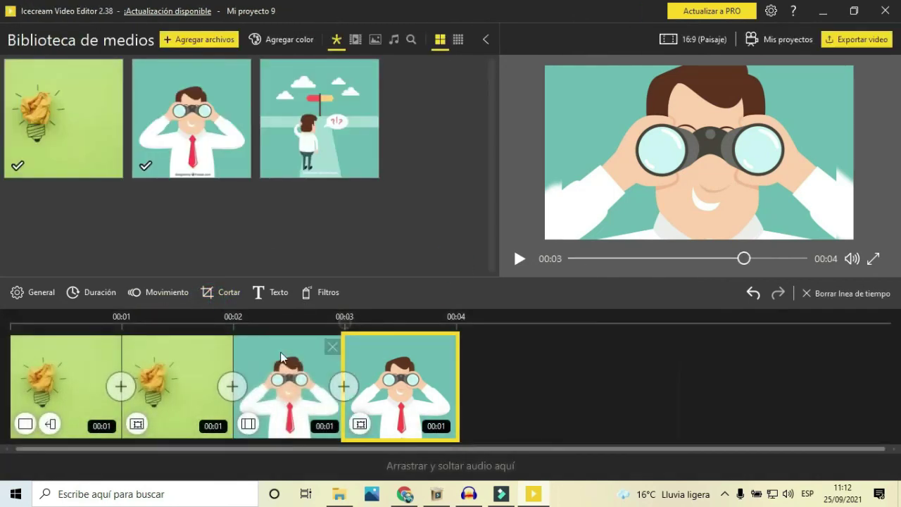
Browse the text styles for the third scene and choose "Verda".
click(264, 341)
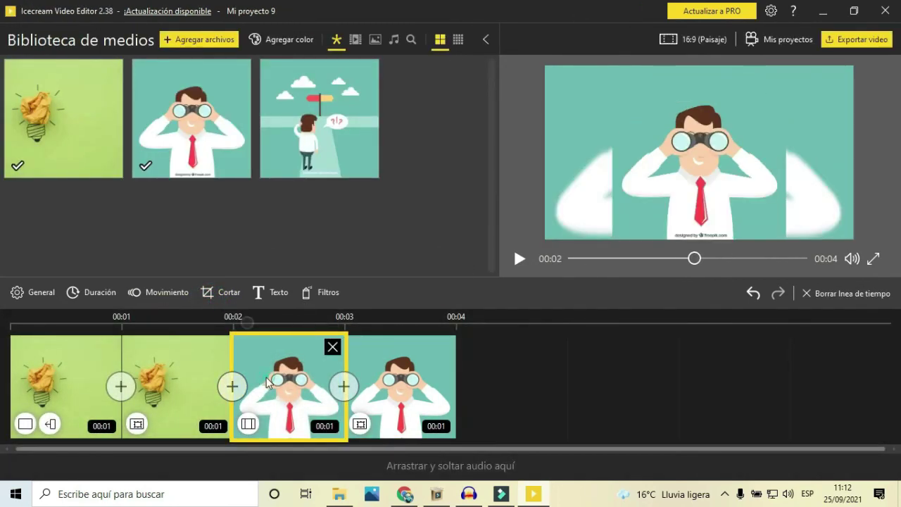
click(271, 303)
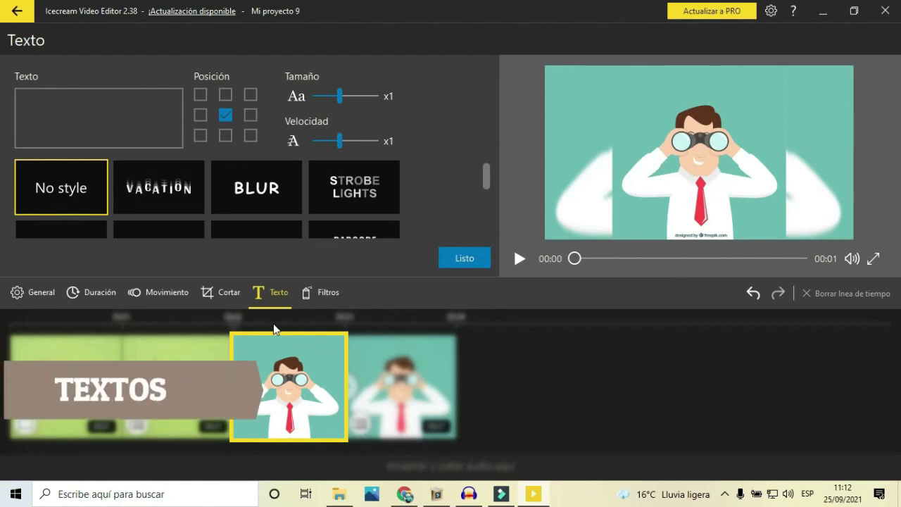
scroll(250, 192, down, 3)
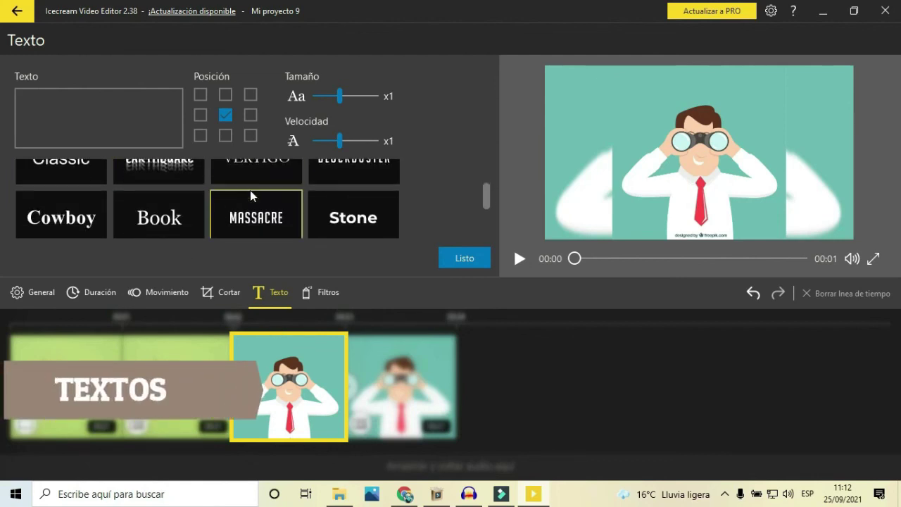
scroll(157, 232, down, 1)
scroll(172, 209, up, 2)
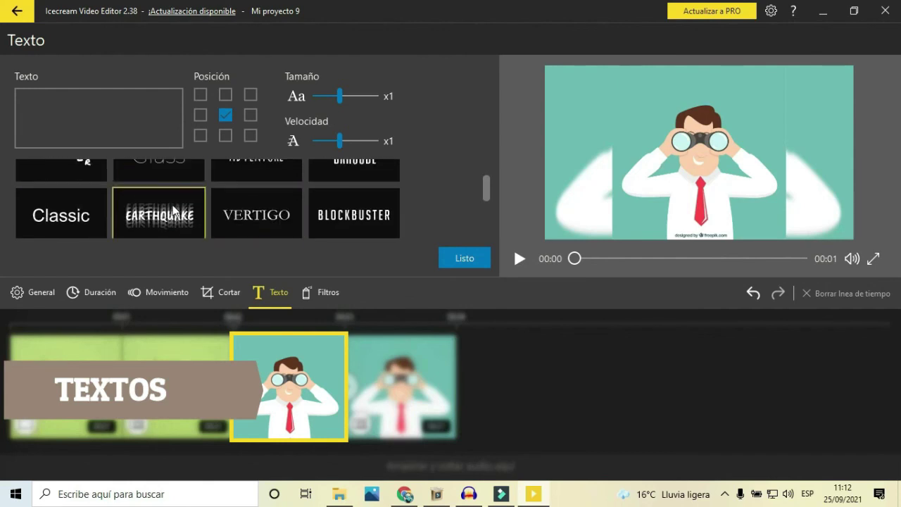
scroll(172, 209, down, 2)
scroll(173, 209, up, 1)
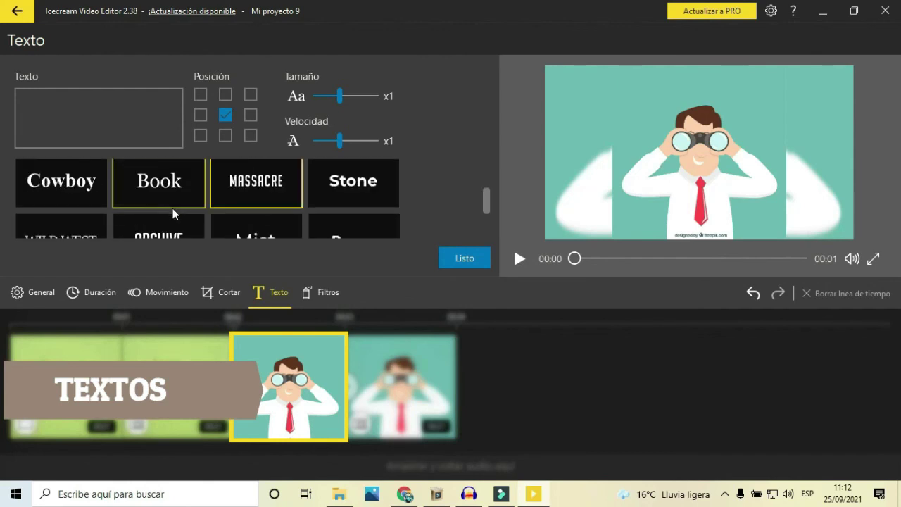
scroll(173, 209, up, 1)
scroll(173, 211, down, 3)
click(54, 220)
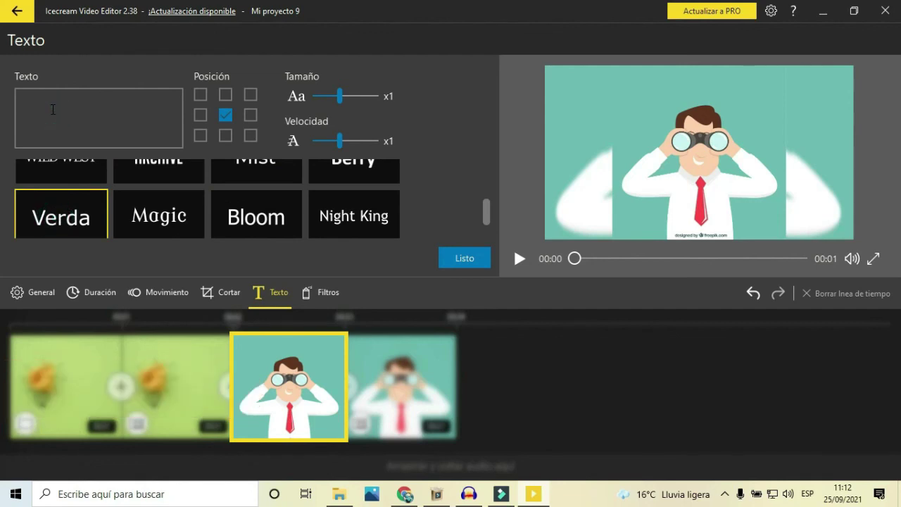
Add the text "Bienvenidos" to the fourth scene in "Cowboy" style, positioned at the bottom centre of the image with size x1.25.
text(Bienvenidos)
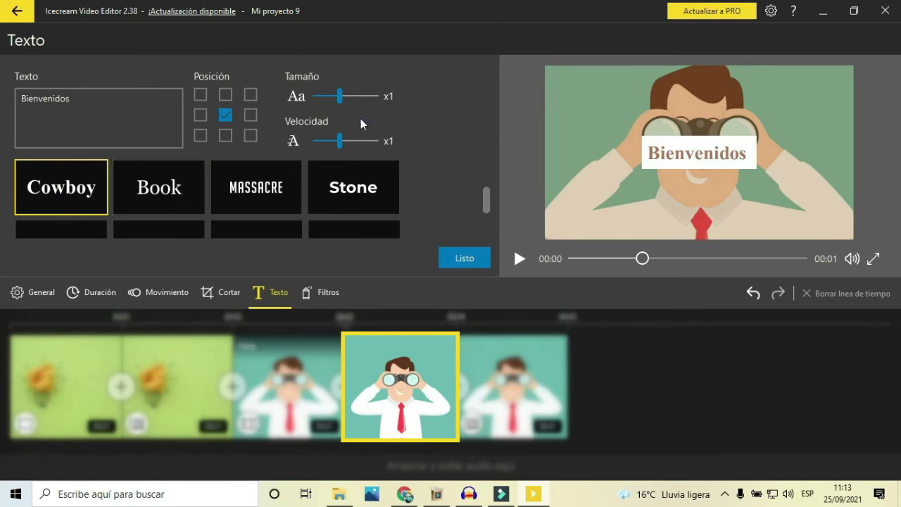
click(227, 135)
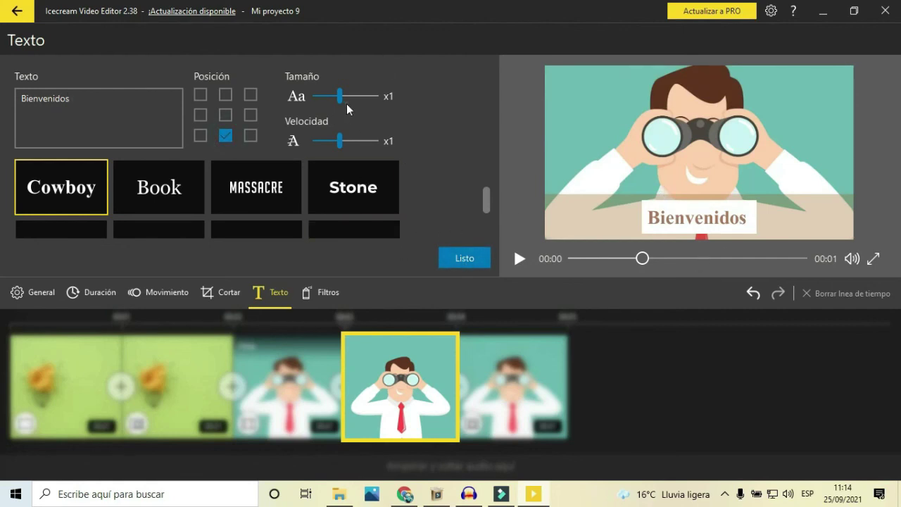
drag(345, 102, 353, 104)
click(468, 263)
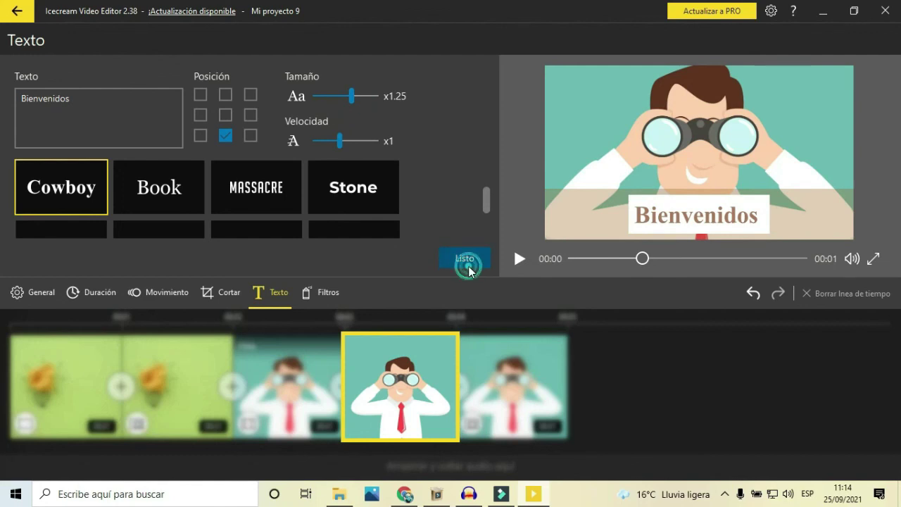
Play the preview from the end of the first scene through the scenes with text.
drag(724, 258, 618, 258)
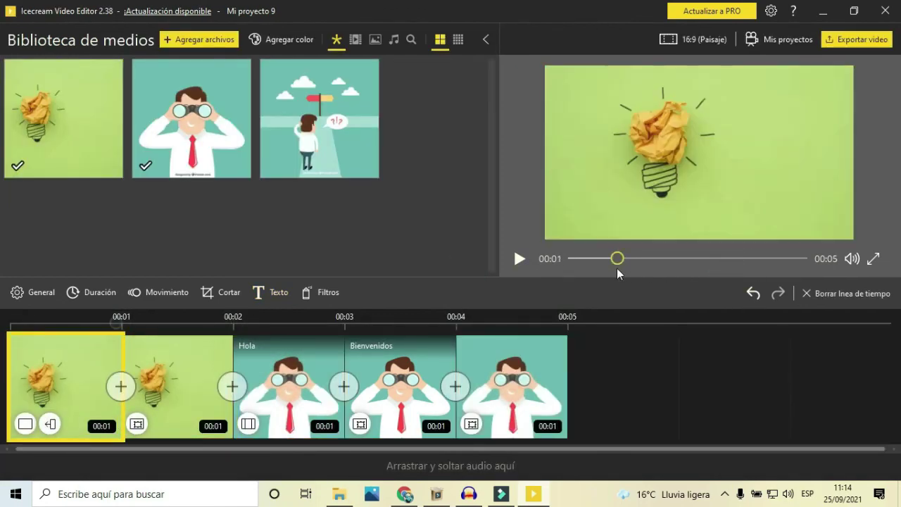
click(518, 260)
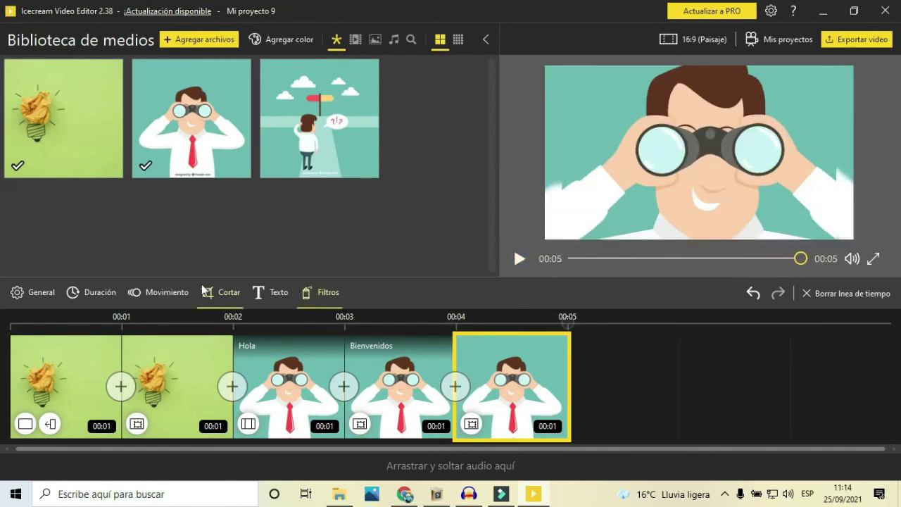
Check the fifth scene's crop settings and add the text "A mi canal" to it in "Stone" style.
click(240, 292)
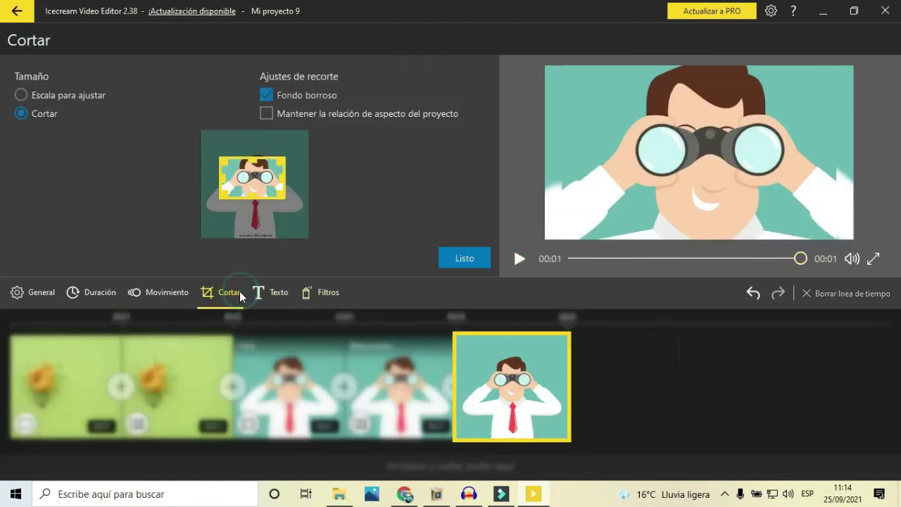
click(466, 258)
click(258, 289)
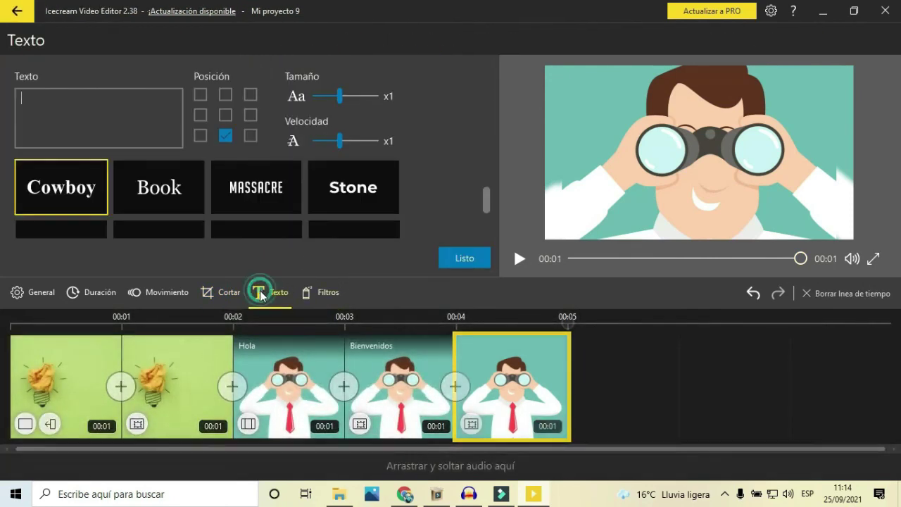
click(352, 188)
click(103, 110)
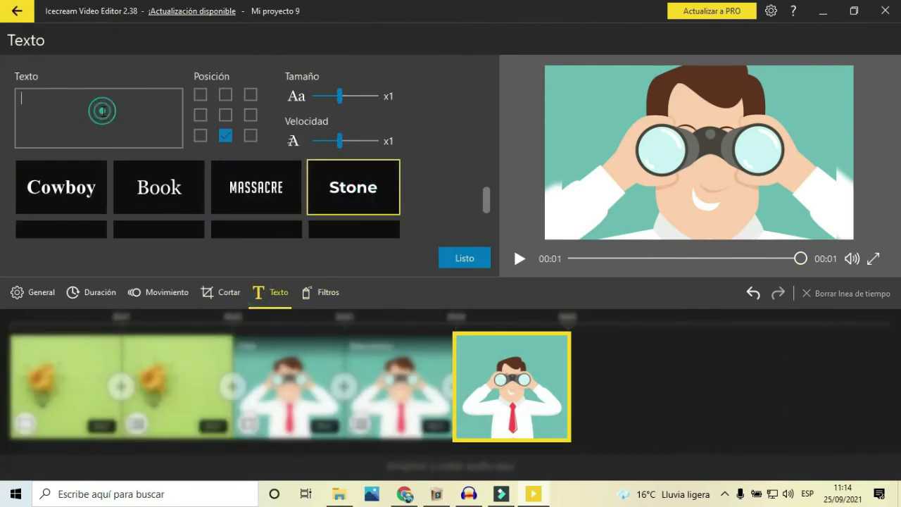
text(A mi canal)
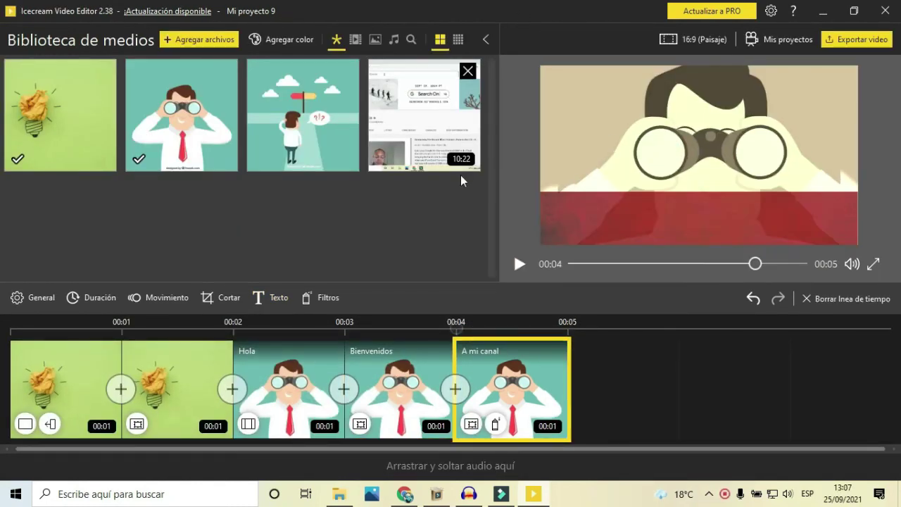
mouse_move(461, 175)
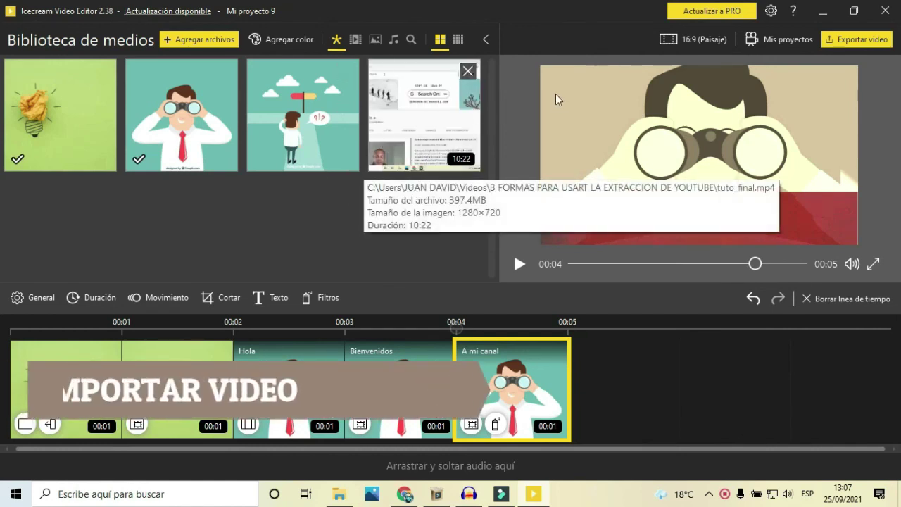
click(201, 43)
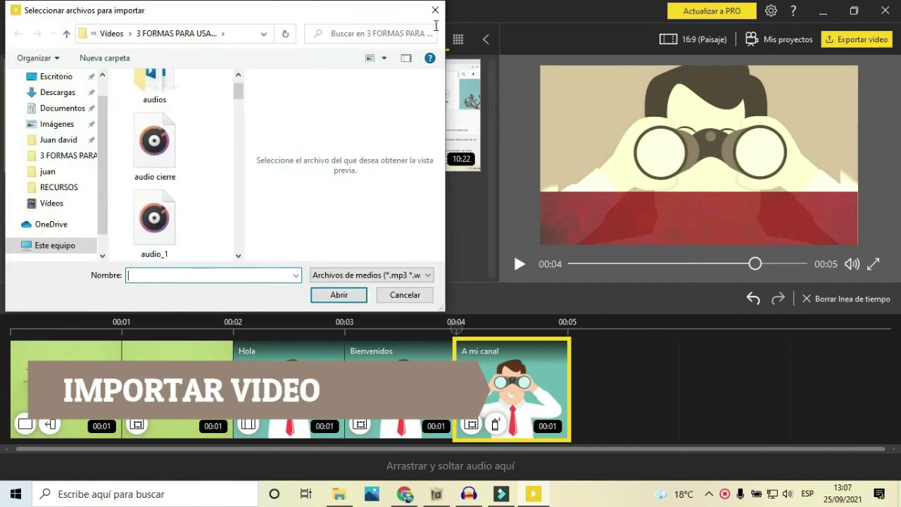
click(435, 11)
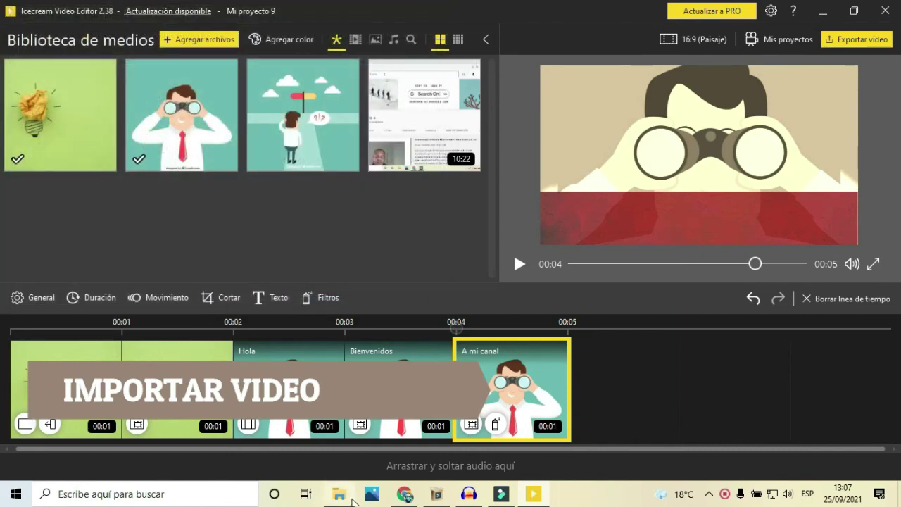
click(338, 493)
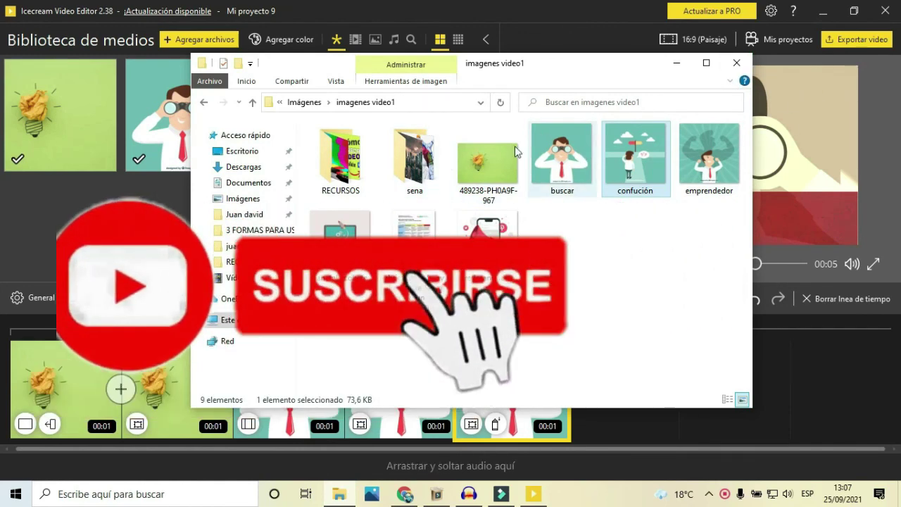
click(676, 63)
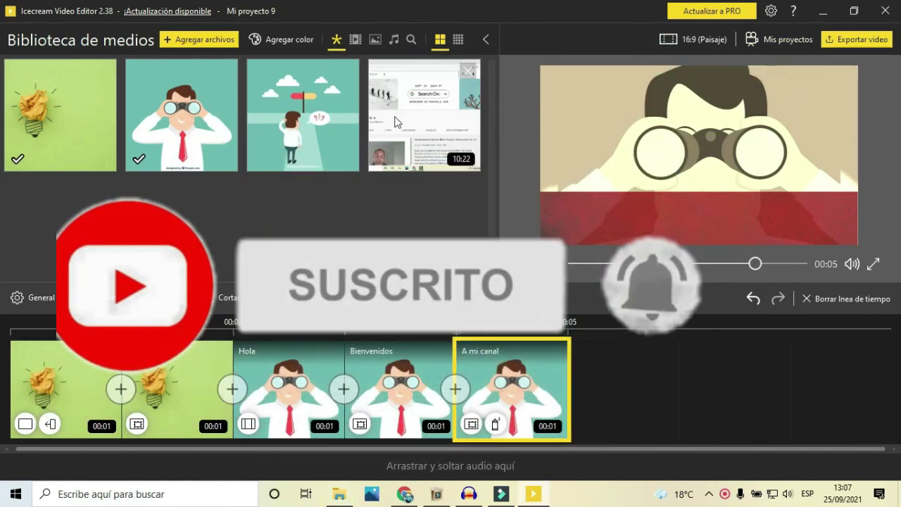